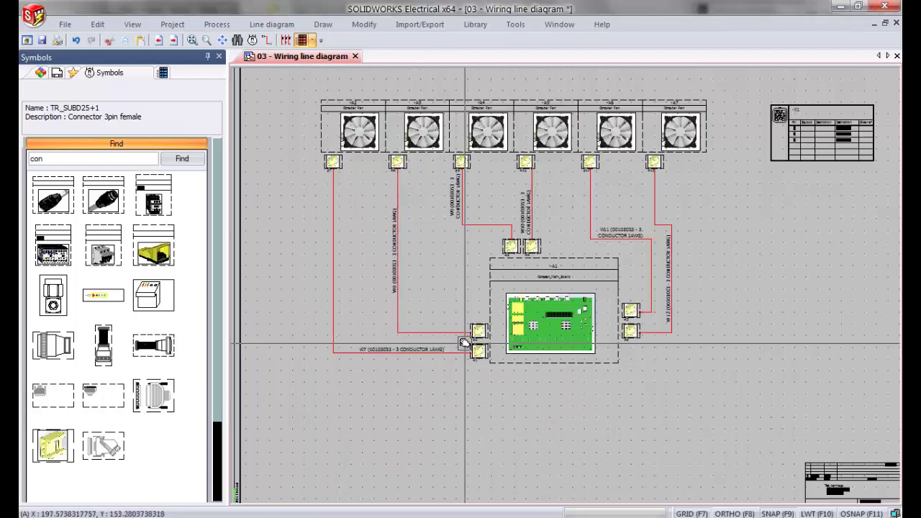
Pan and zoom the wiring line diagram to bring the fan connectors into view
{"action": "scroll", "coordinate": [466, 341], "scroll_direction": "up", "scroll_amount": 5}
{"action": "scroll", "coordinate": [464, 341], "scroll_direction": "up", "scroll_amount": 1}
{"action": "scroll", "coordinate": [524, 333], "scroll_direction": "down", "scroll_amount": 1}
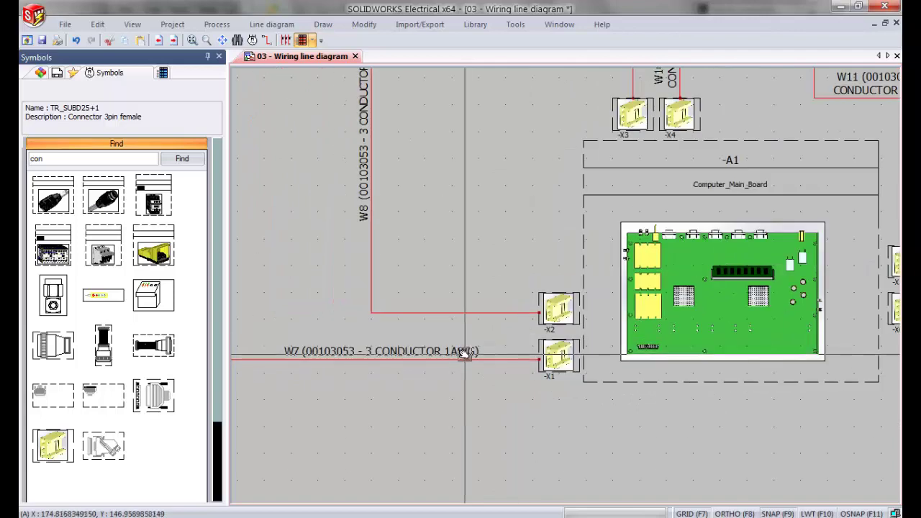
{"action": "scroll", "coordinate": [468, 353], "scroll_direction": "down", "scroll_amount": 1}
{"action": "middle_click_drag", "start_coordinate": [492, 367], "coordinate": [514, 396]}
{"action": "scroll", "coordinate": [405, 292], "scroll_direction": "down", "scroll_amount": 2}
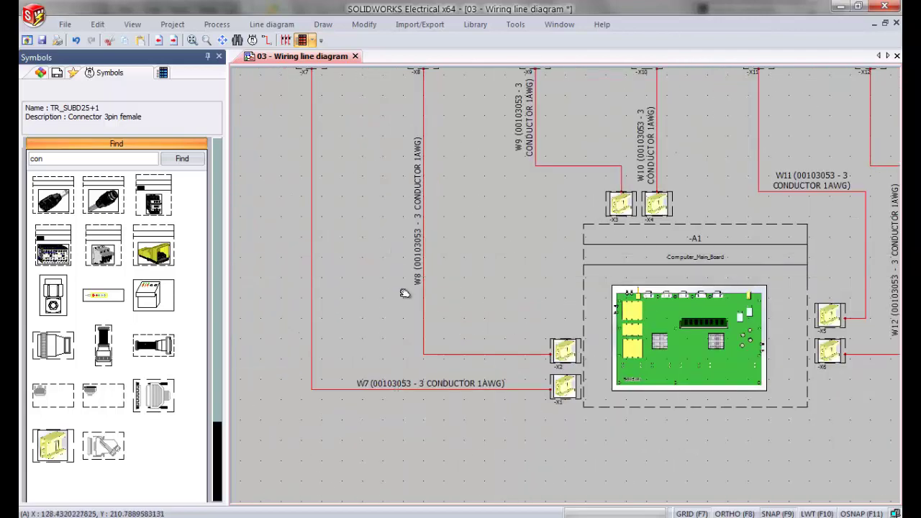
{"action": "scroll", "coordinate": [405, 292], "scroll_direction": "up", "scroll_amount": 1}
{"action": "middle_click_drag", "start_coordinate": [405, 292], "coordinate": [410, 378]}
{"action": "scroll", "coordinate": [412, 211], "scroll_direction": "up", "scroll_amount": 1}
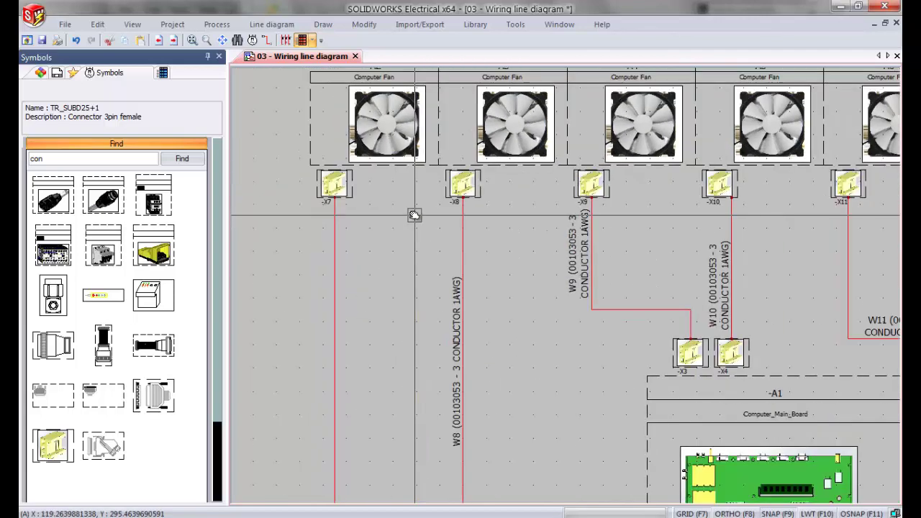
{"action": "scroll", "coordinate": [413, 211], "scroll_direction": "down", "scroll_amount": 2}
{"action": "middle_click_drag", "start_coordinate": [484, 344], "coordinate": [464, 338]}
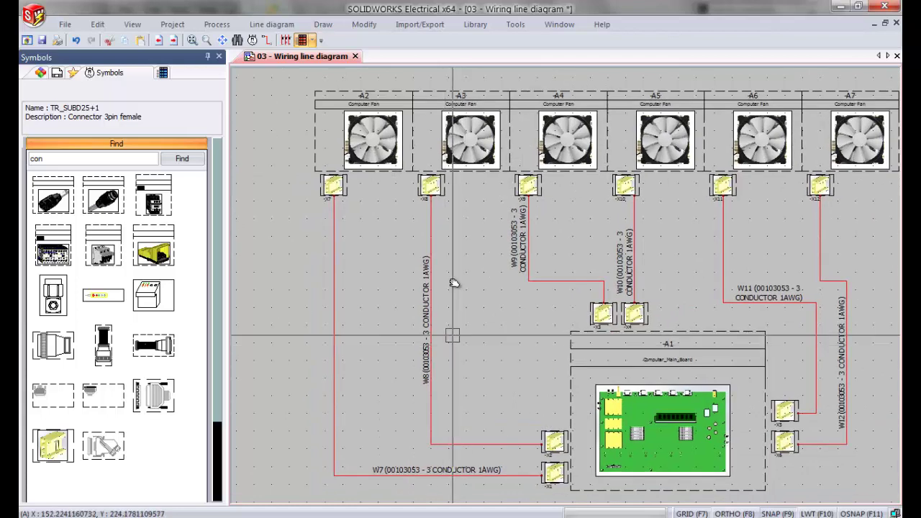
Bring up the Harness manager from the Project tab and select the Test Harness root
{"action": "left_click", "coordinate": [178, 28]}
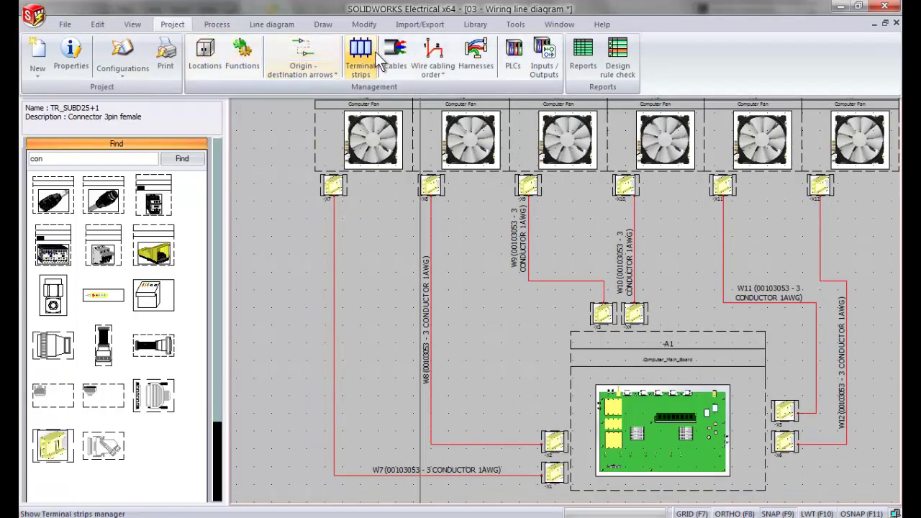
{"action": "left_click", "coordinate": [475, 61]}
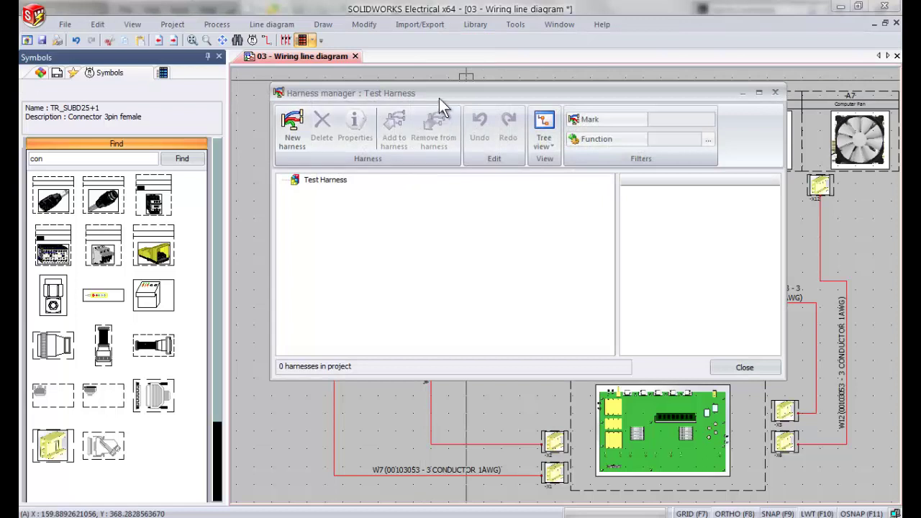
{"action": "left_click_drag", "start_coordinate": [446, 93], "coordinate": [411, 109]}
{"action": "left_click", "coordinate": [304, 195]}
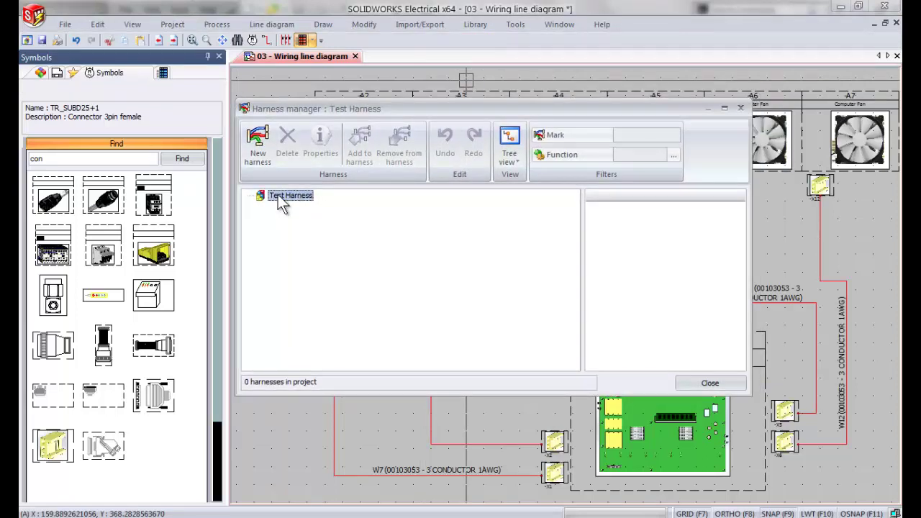
Create new harness H1 with the description 'Computer fan'
{"action": "left_click", "coordinate": [257, 144]}
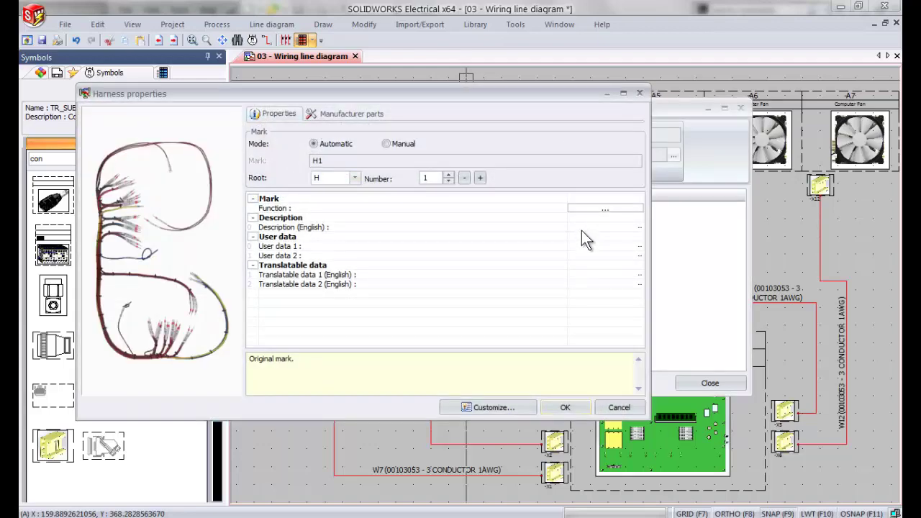
{"action": "left_click", "coordinate": [580, 228]}
{"action": "type", "text": "n"}
{"action": "left_click", "coordinate": [553, 406]}
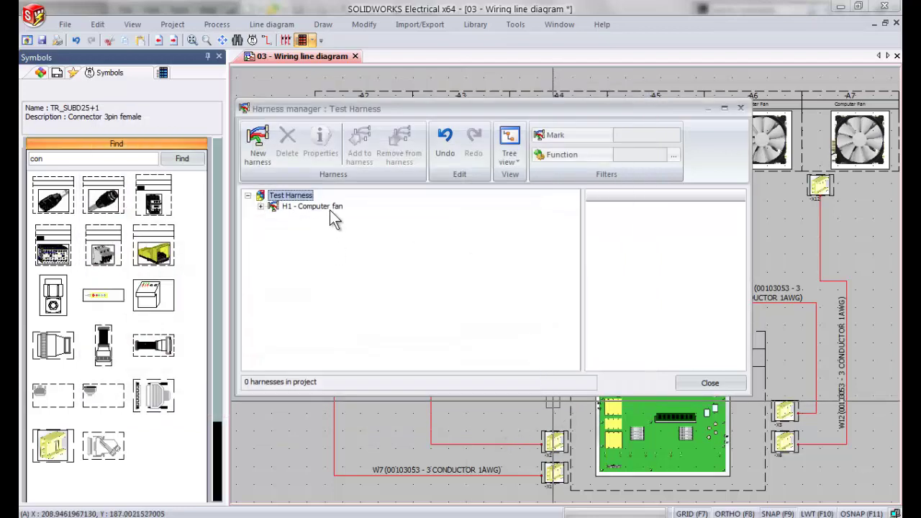
Expand H1 and check in its properties that the description reads Computer fan
{"action": "left_click", "coordinate": [330, 207]}
{"action": "left_click", "coordinate": [260, 206]}
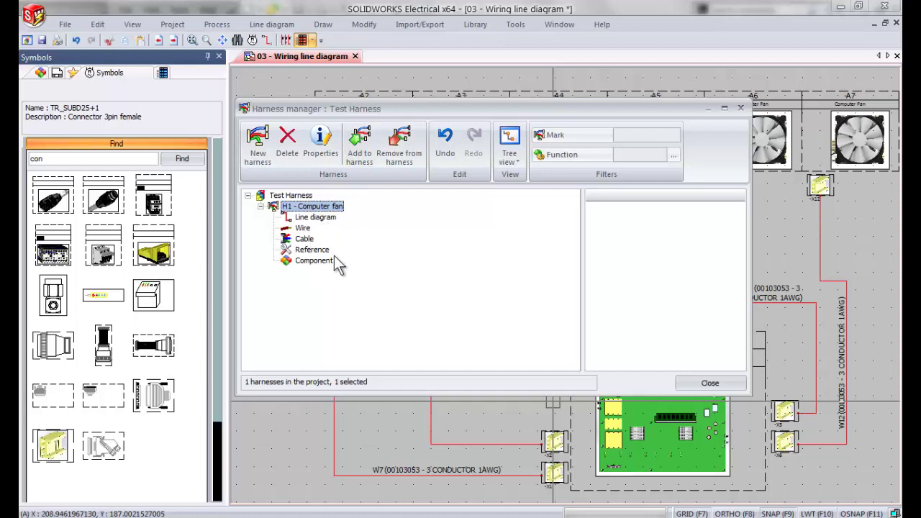
{"action": "left_click", "coordinate": [260, 207]}
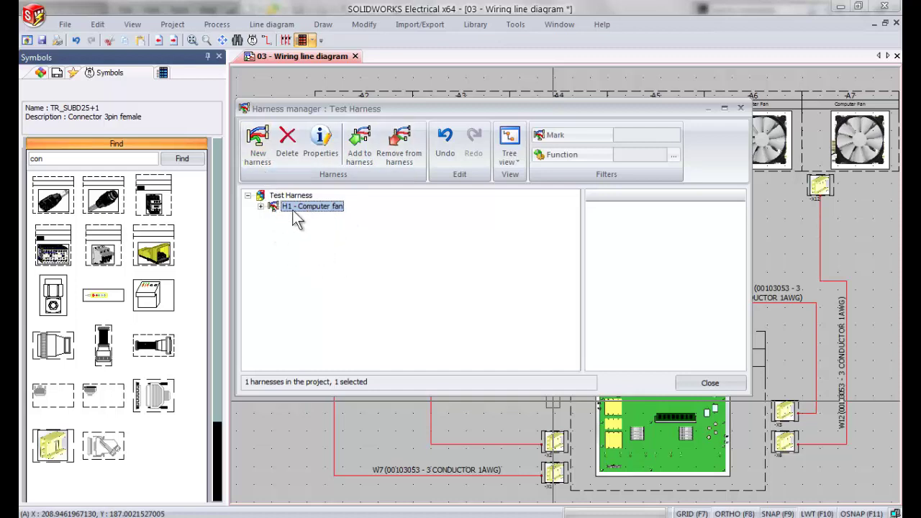
{"action": "left_click", "coordinate": [322, 147]}
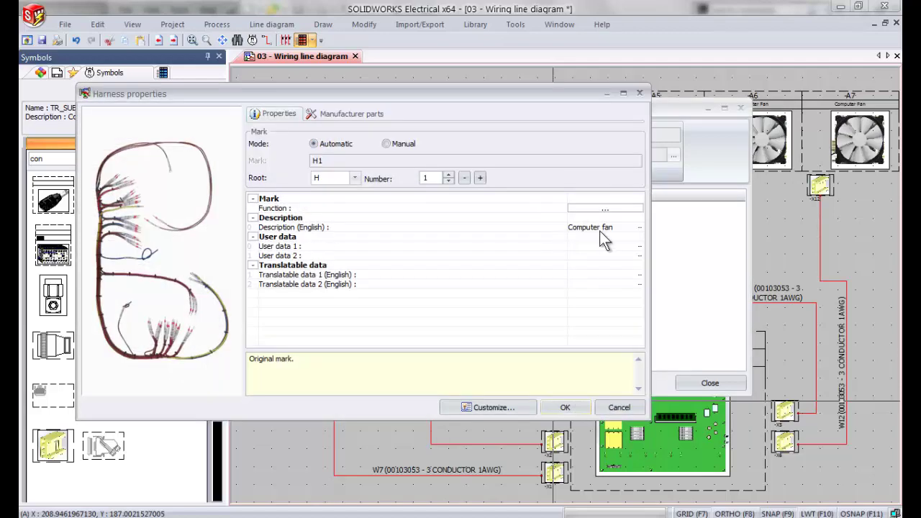
{"action": "left_click", "coordinate": [599, 229]}
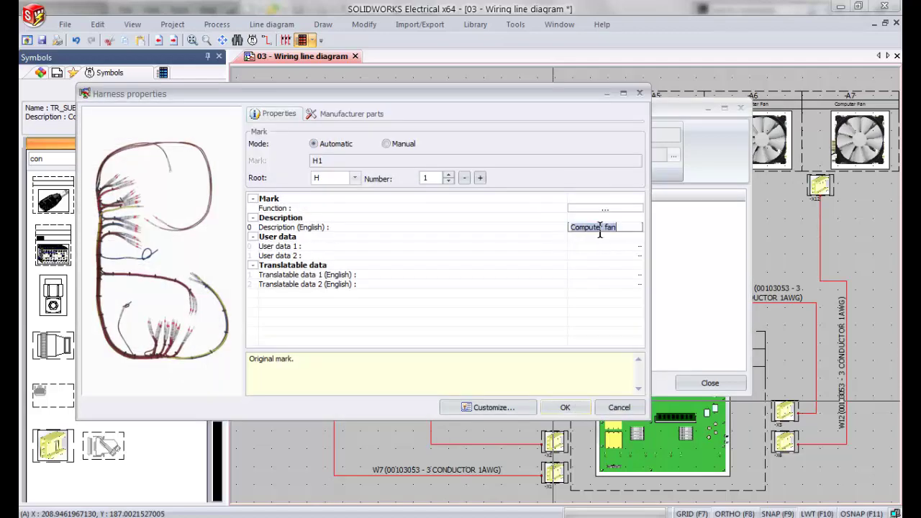
{"action": "left_click", "coordinate": [639, 95]}
{"action": "left_click", "coordinate": [302, 209]}
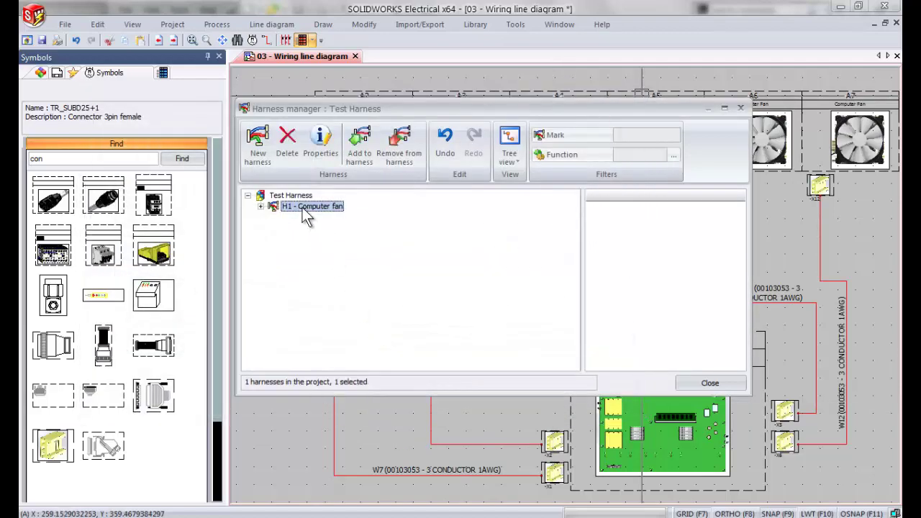
Create harness H2 with the description Computer fan
{"action": "left_click", "coordinate": [257, 141]}
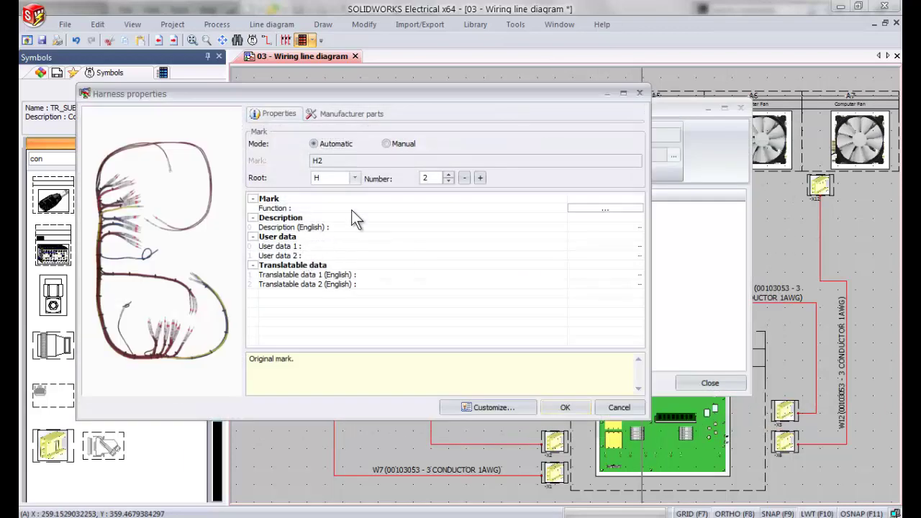
{"action": "left_click", "coordinate": [639, 95]}
{"action": "left_click", "coordinate": [290, 195]}
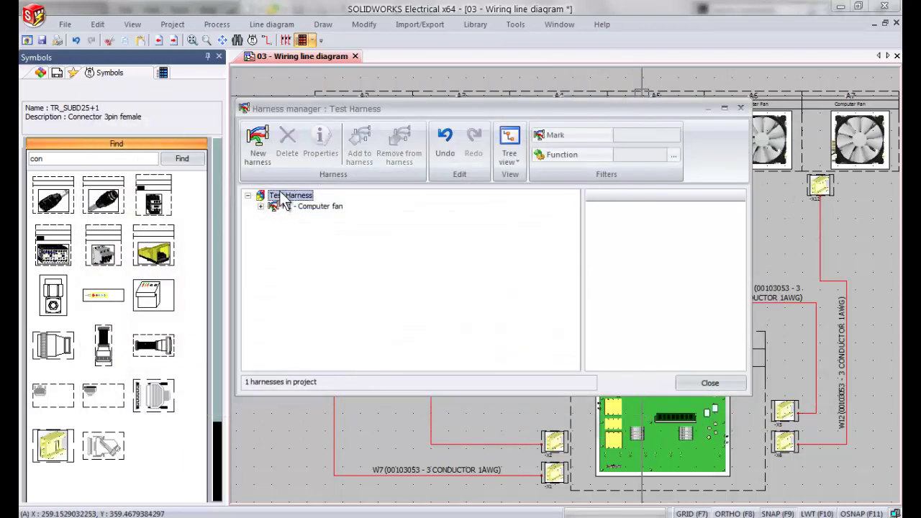
{"action": "left_click", "coordinate": [257, 140]}
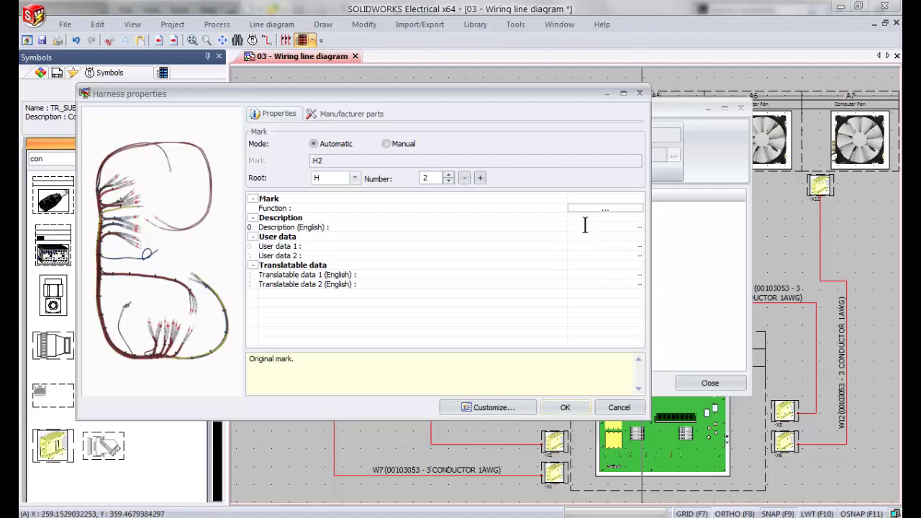
{"action": "left_click", "coordinate": [585, 226]}
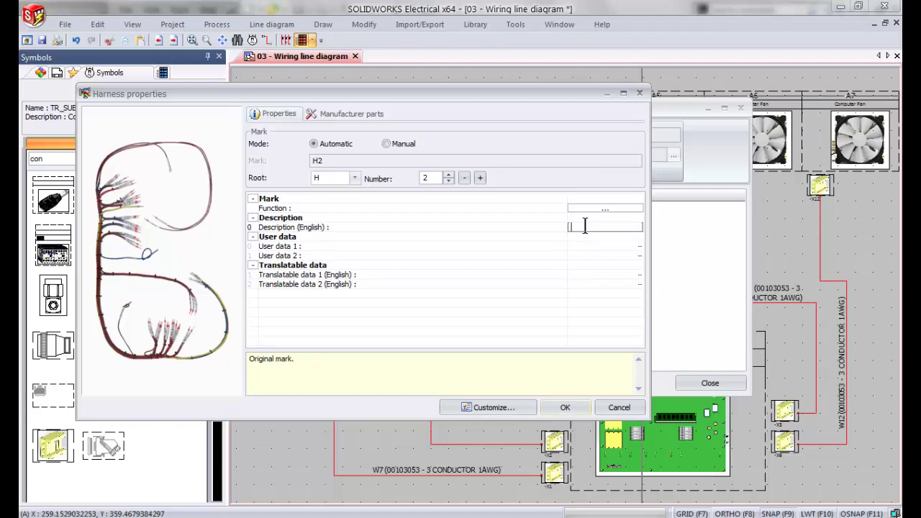
{"action": "left_click", "coordinate": [553, 407]}
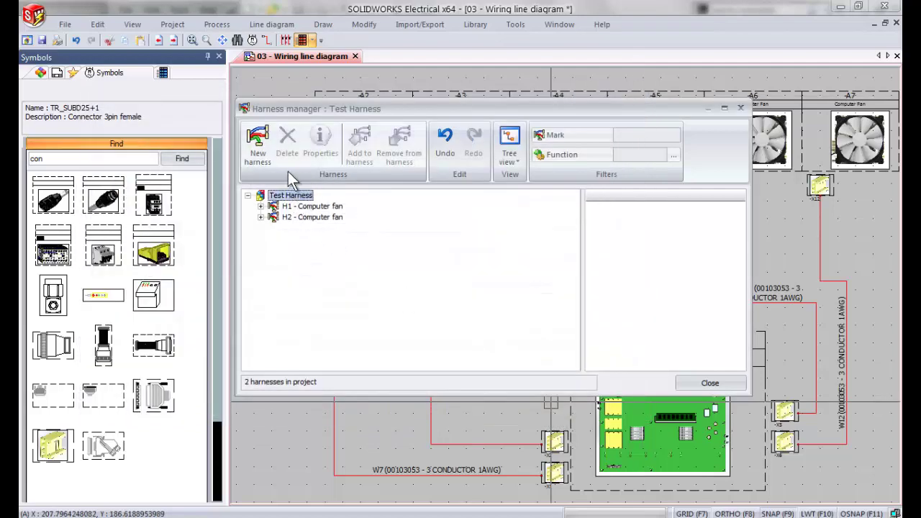
Create harness H3 with the description Computer fan, then close the Harness manager
{"action": "left_click", "coordinate": [256, 140]}
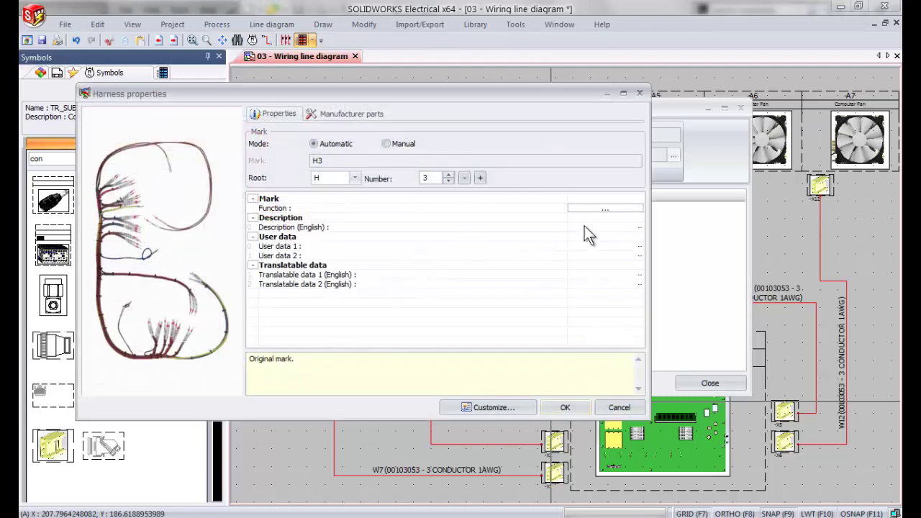
{"action": "left_click", "coordinate": [584, 226]}
{"action": "left_click", "coordinate": [564, 407]}
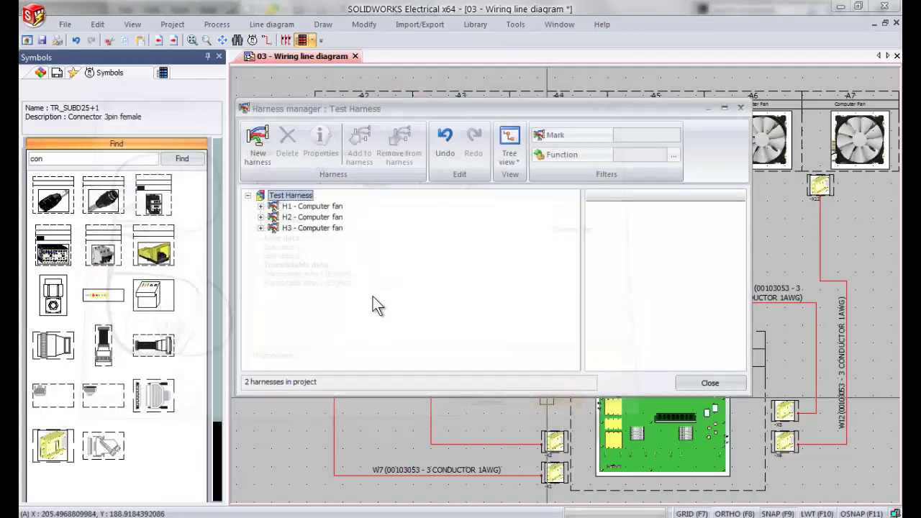
{"action": "left_click", "coordinate": [313, 217]}
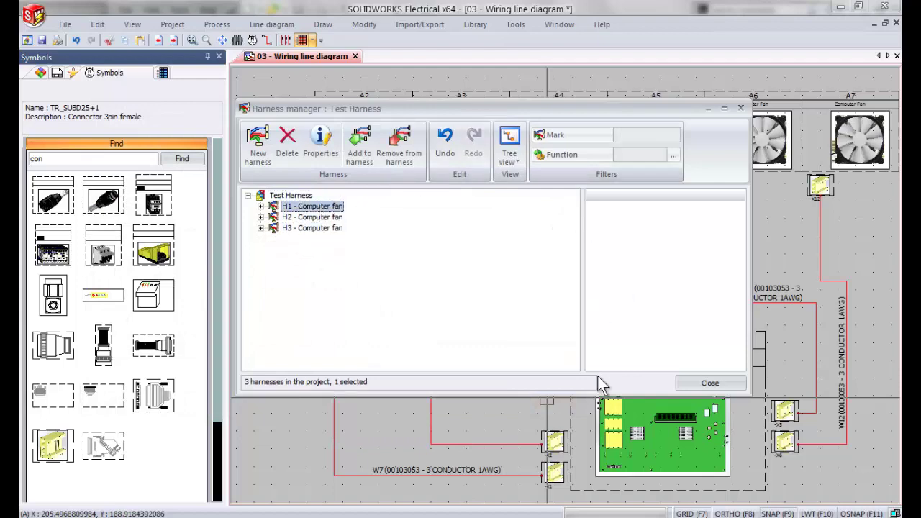
{"action": "left_click", "coordinate": [690, 380]}
Launch Add / remove from harness on cable W7 (X7 to X1)
{"action": "middle_click_drag", "start_coordinate": [477, 364], "coordinate": [549, 365]}
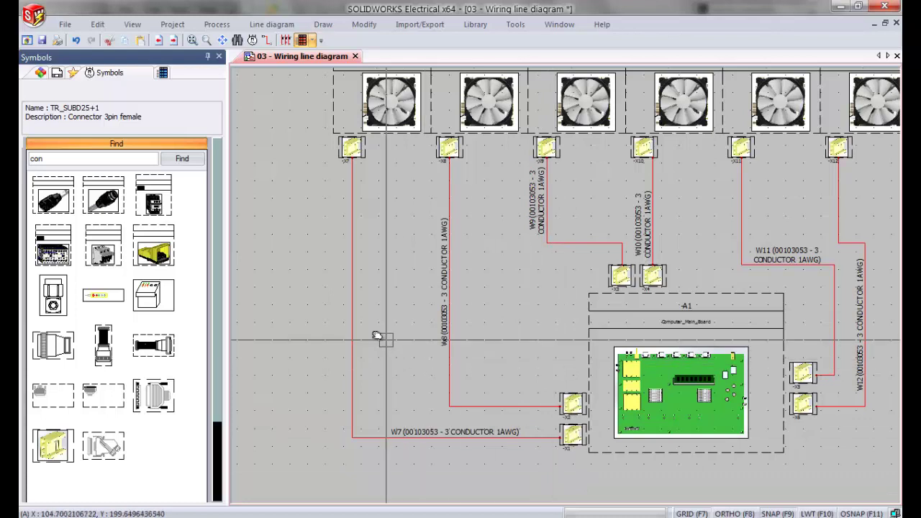
{"action": "left_click", "coordinate": [351, 330]}
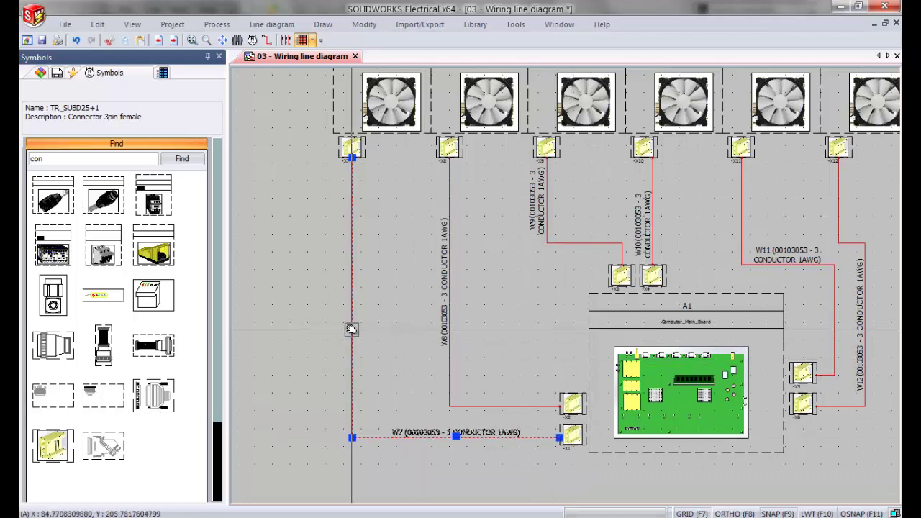
{"action": "right_click", "coordinate": [351, 329]}
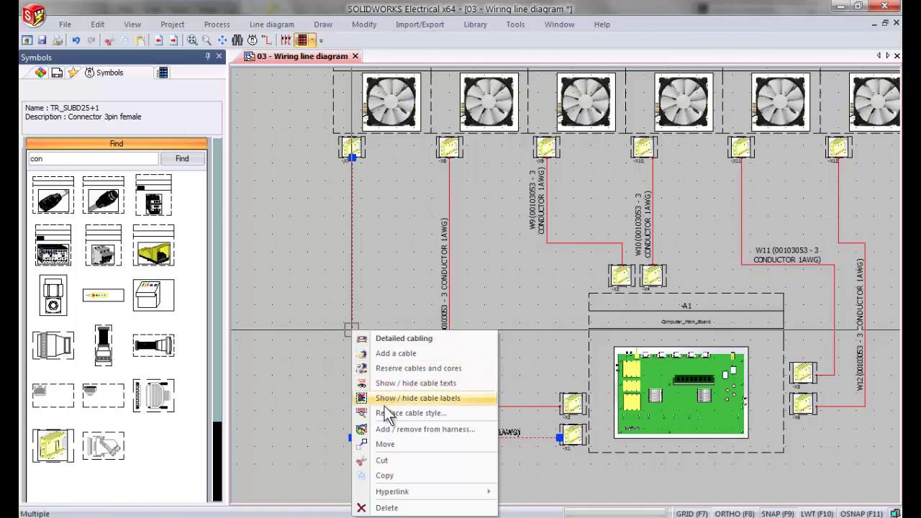
{"action": "left_click", "coordinate": [387, 429]}
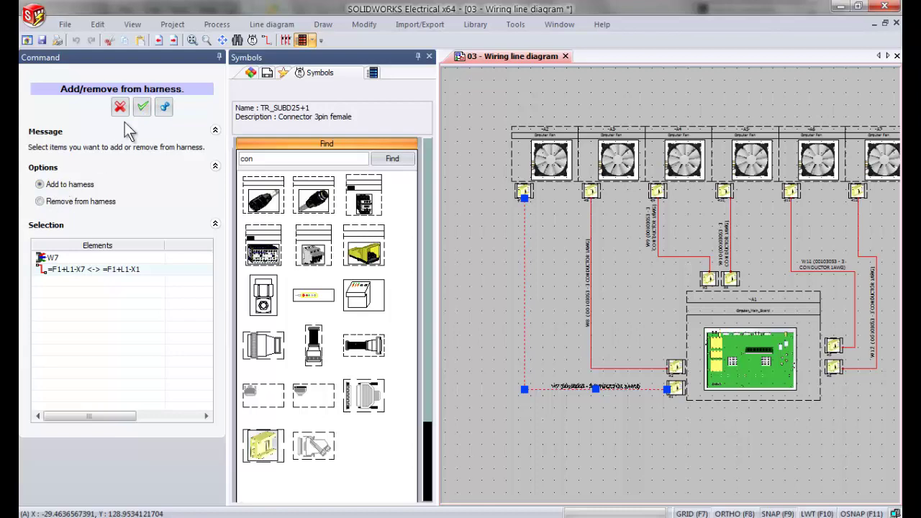
Put cable W7 into harness H1 - Computer fan
{"action": "left_click", "coordinate": [142, 107]}
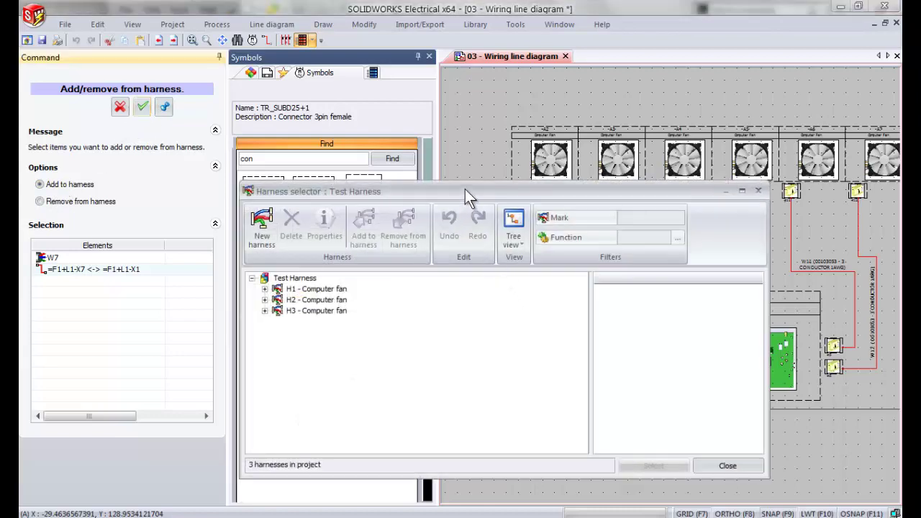
{"action": "mouse_move", "coordinate": [465, 190]}
{"action": "left_mouse_down"}
{"action": "mouse_move", "coordinate": [434, 143]}
{"action": "mouse_move", "coordinate": [345, 104]}
{"action": "left_mouse_up"}
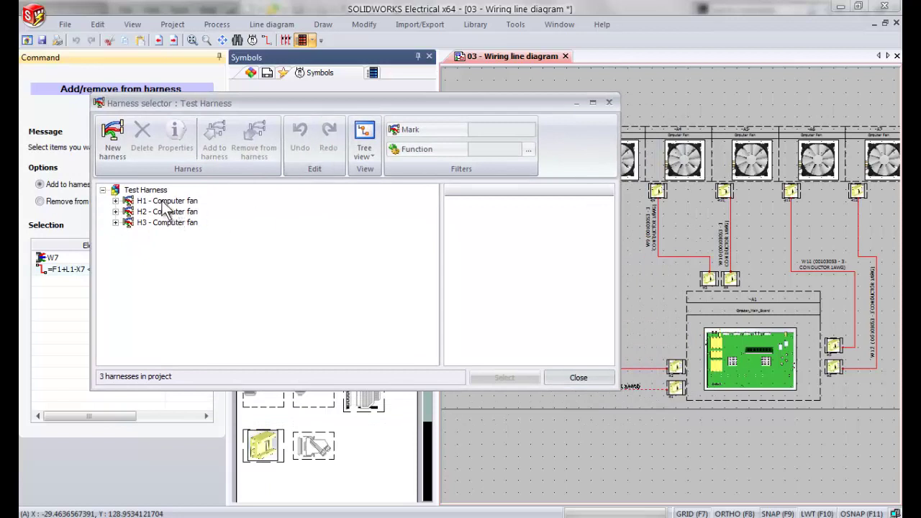
{"action": "left_click", "coordinate": [162, 202]}
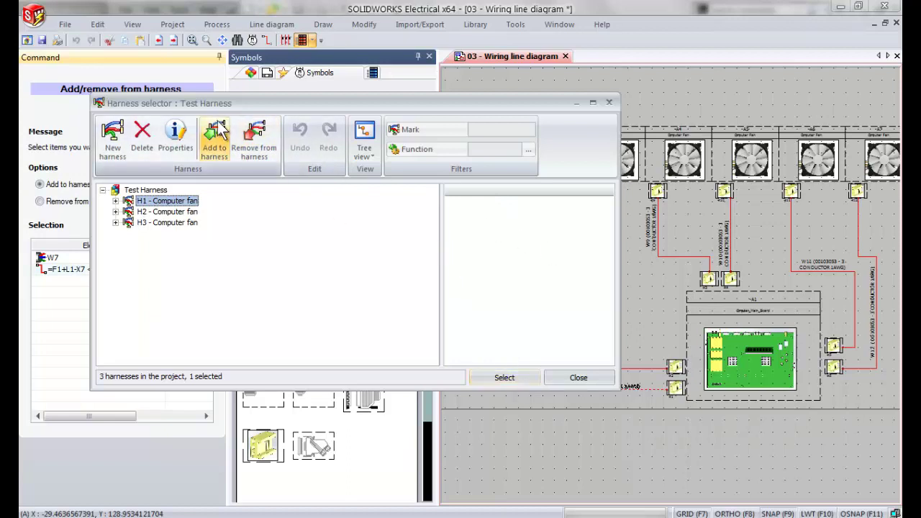
{"action": "left_click", "coordinate": [505, 381]}
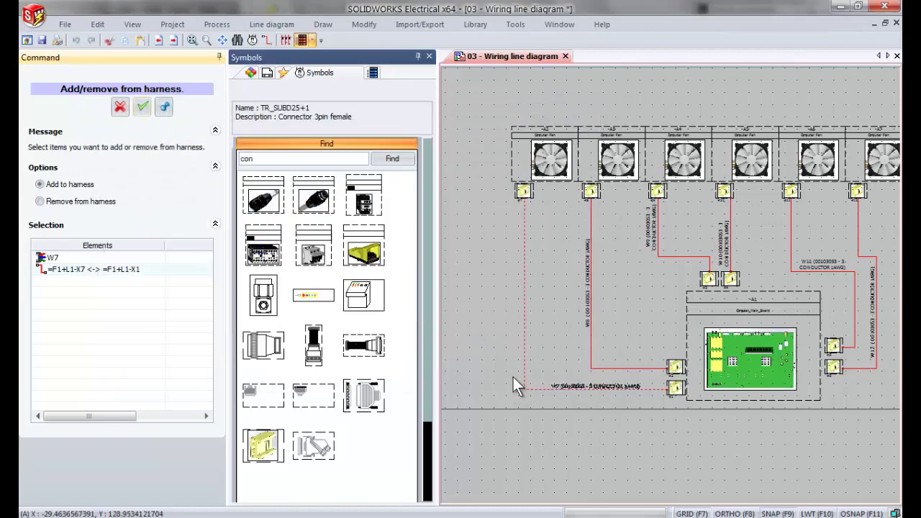
Box-select cables W7 and W8, then add connectors -X7 and -X8 to the selection list
{"action": "scroll", "coordinate": [672, 401], "scroll_direction": "up", "scroll_amount": 2}
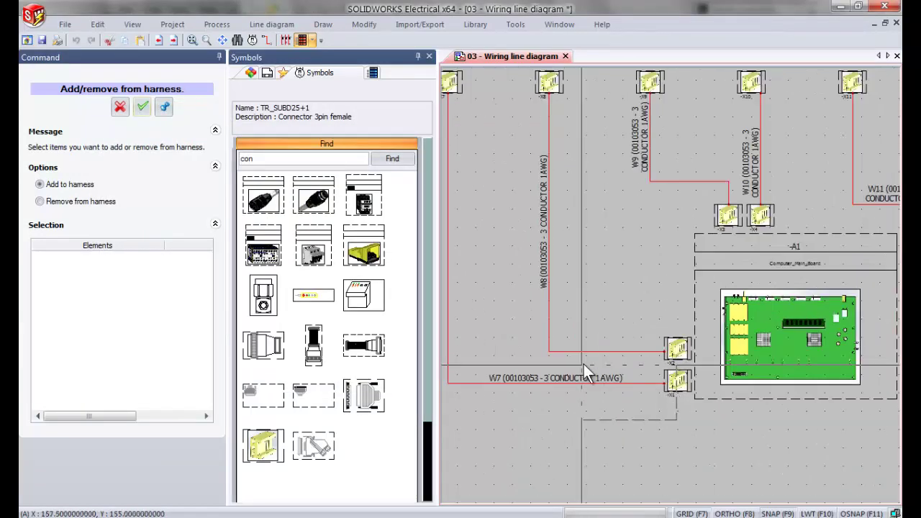
{"action": "left_click", "coordinate": [443, 207]}
{"action": "scroll", "coordinate": [528, 229], "scroll_direction": "down", "scroll_amount": 1}
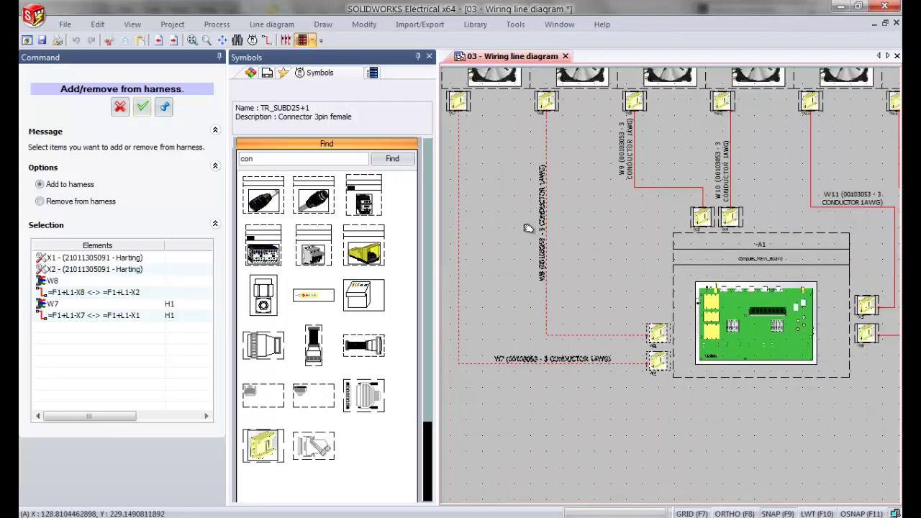
{"action": "mouse_move", "coordinate": [528, 228]}
{"action": "middle_mouse_down"}
{"action": "mouse_move", "coordinate": [573, 296]}
{"action": "mouse_move", "coordinate": [593, 356]}
{"action": "middle_mouse_up"}
{"action": "scroll", "coordinate": [554, 237], "scroll_direction": "up", "scroll_amount": 2}
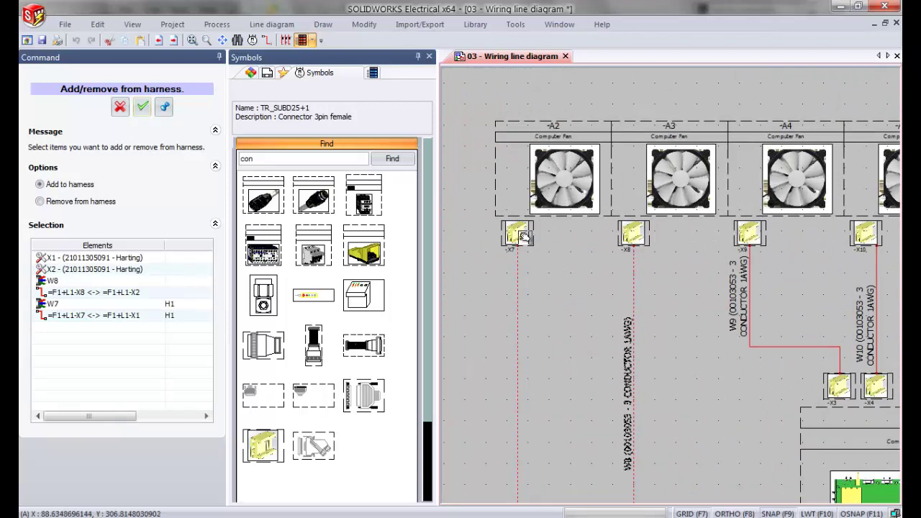
{"action": "left_click", "coordinate": [529, 233]}
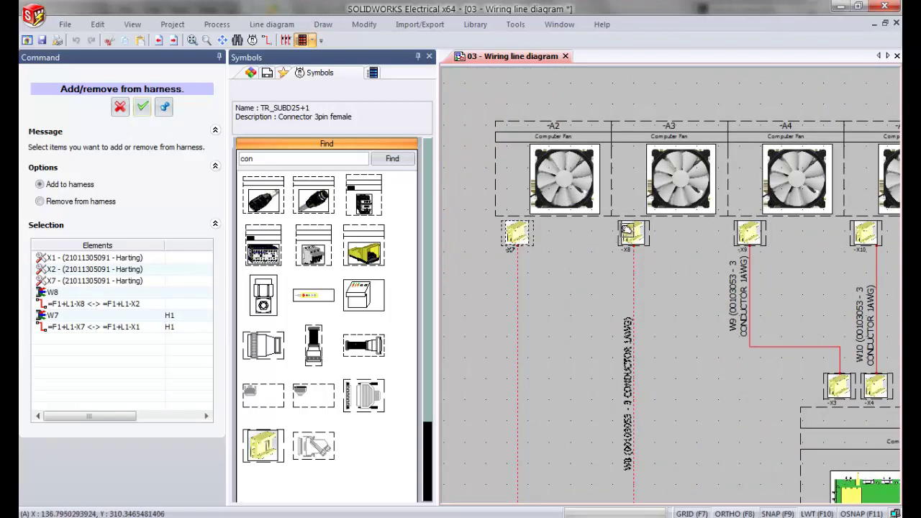
{"action": "left_click", "coordinate": [623, 236]}
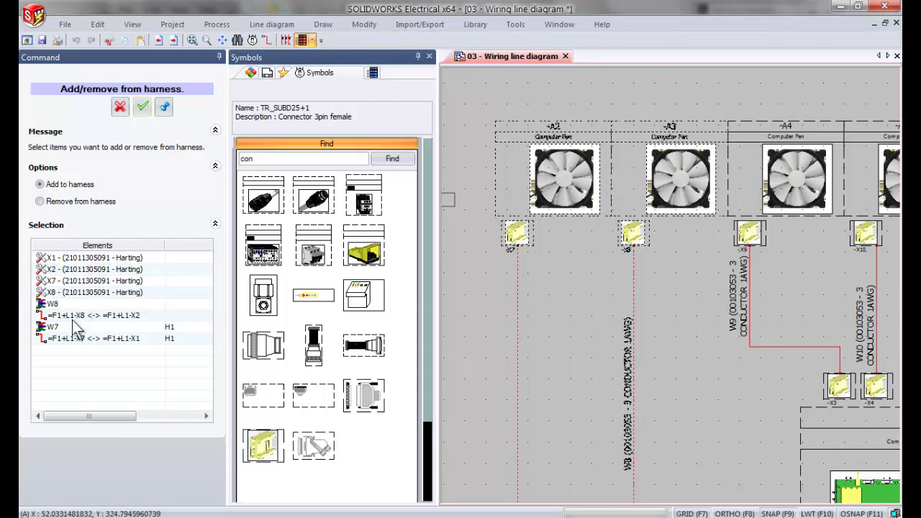
In the harness selector, inspect H1's X7–X1 connection and cable W7, and check H2
{"action": "left_click", "coordinate": [143, 109]}
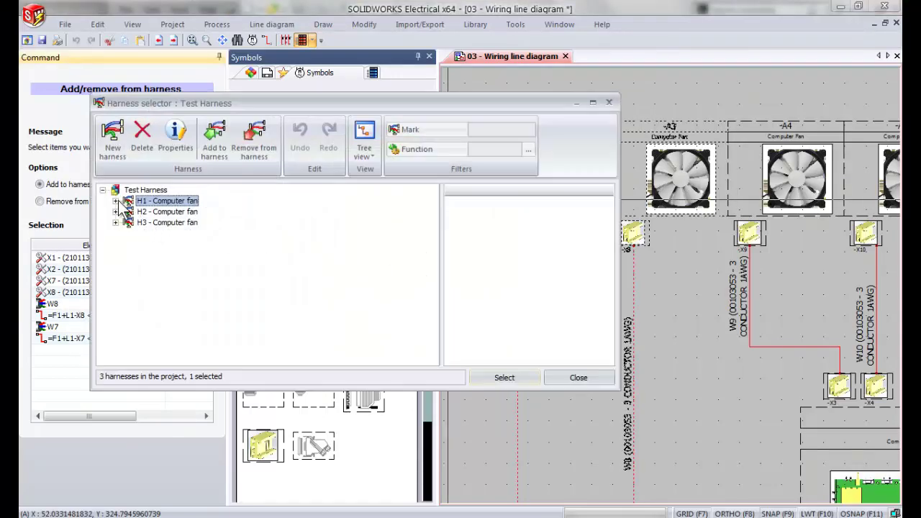
{"action": "left_click", "coordinate": [116, 200]}
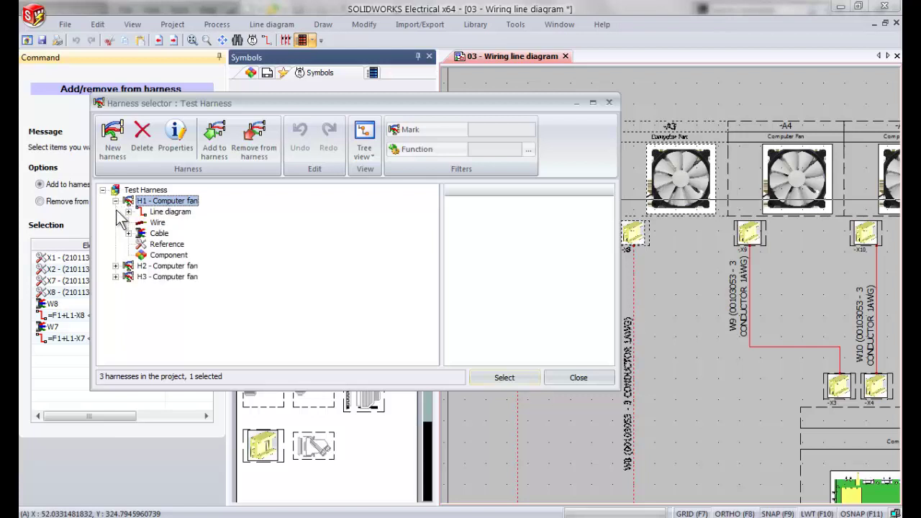
{"action": "left_click", "coordinate": [129, 213]}
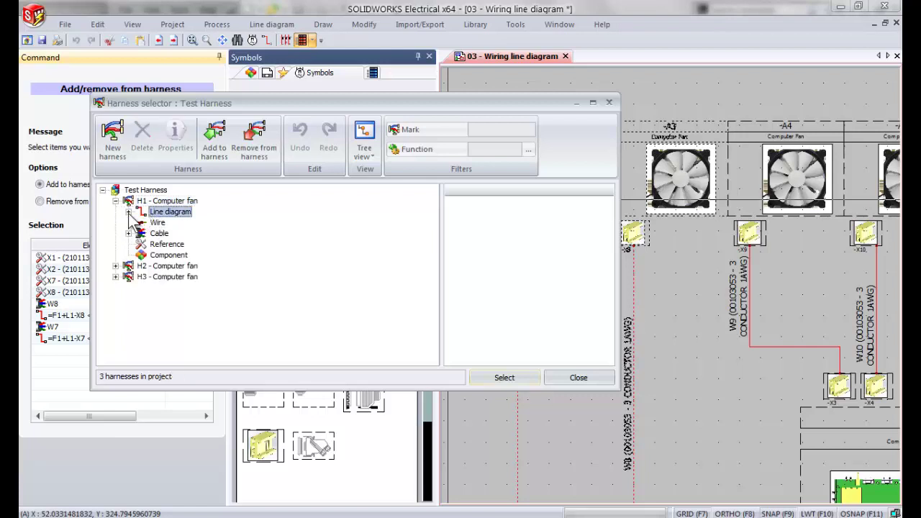
{"action": "left_click", "coordinate": [128, 212]}
{"action": "left_click", "coordinate": [187, 223]}
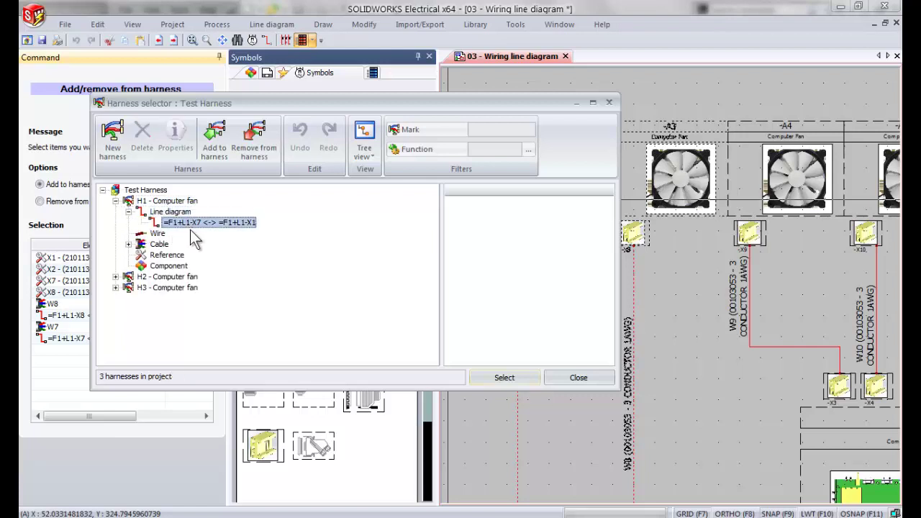
{"action": "left_click", "coordinate": [128, 245]}
{"action": "left_click", "coordinate": [166, 256]}
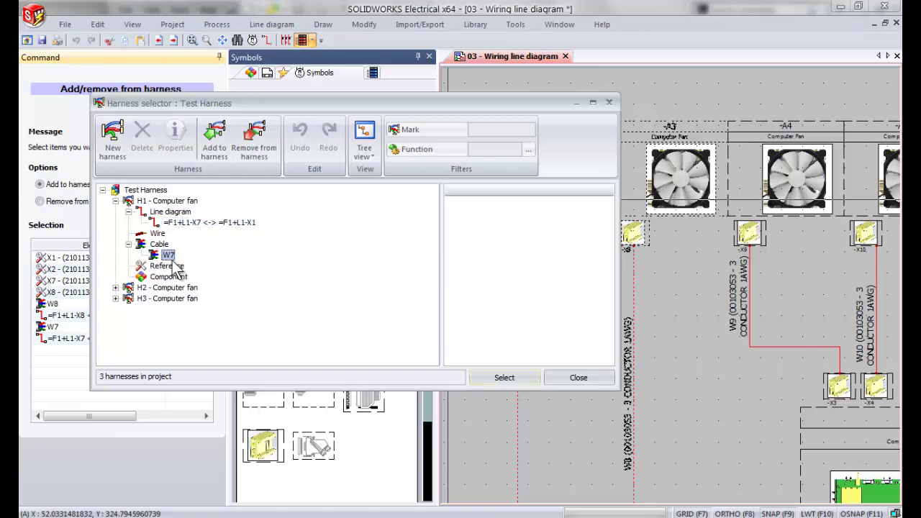
{"action": "left_click", "coordinate": [116, 288]}
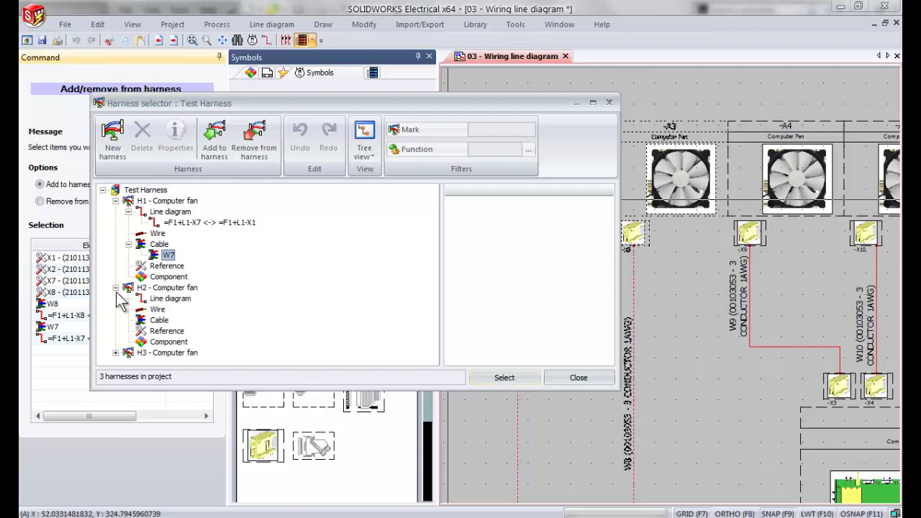
{"action": "left_click", "coordinate": [115, 287]}
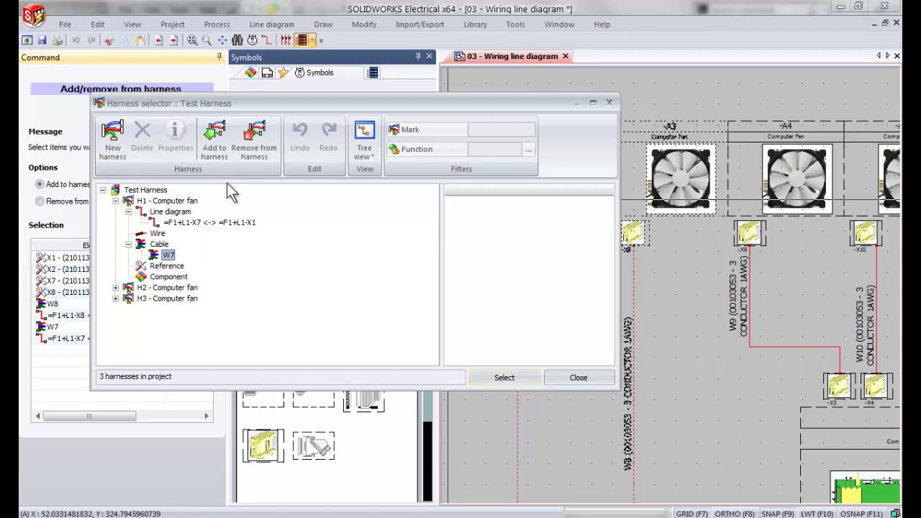
Dismiss the add-to-harness message and assign the selection to H1
{"action": "left_click", "coordinate": [216, 143]}
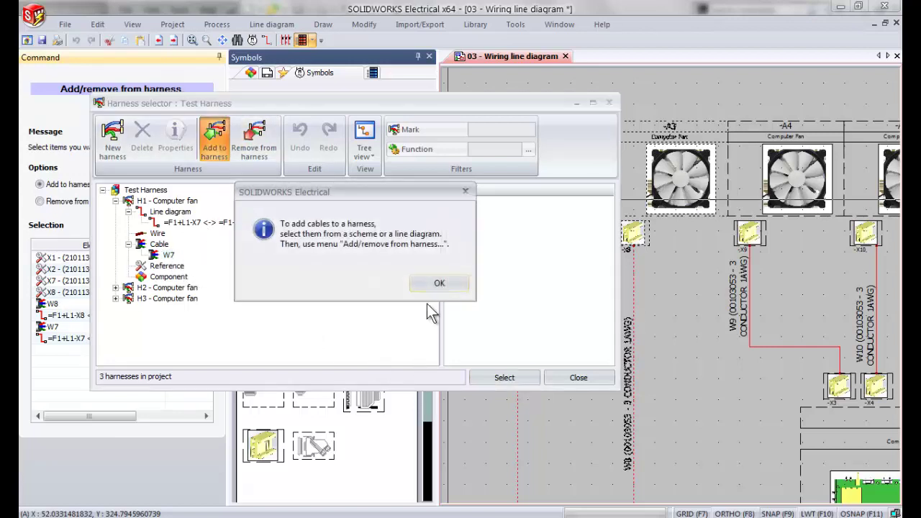
{"action": "left_click", "coordinate": [437, 281]}
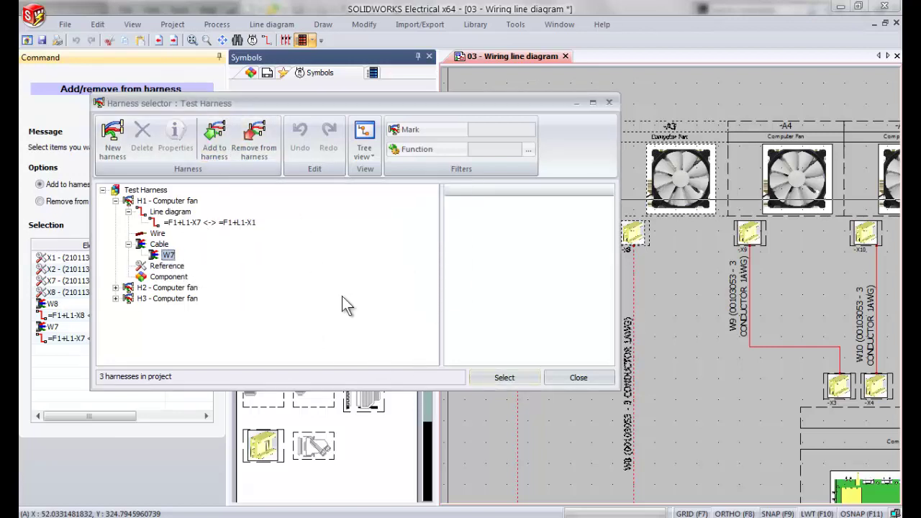
{"action": "left_click", "coordinate": [492, 376]}
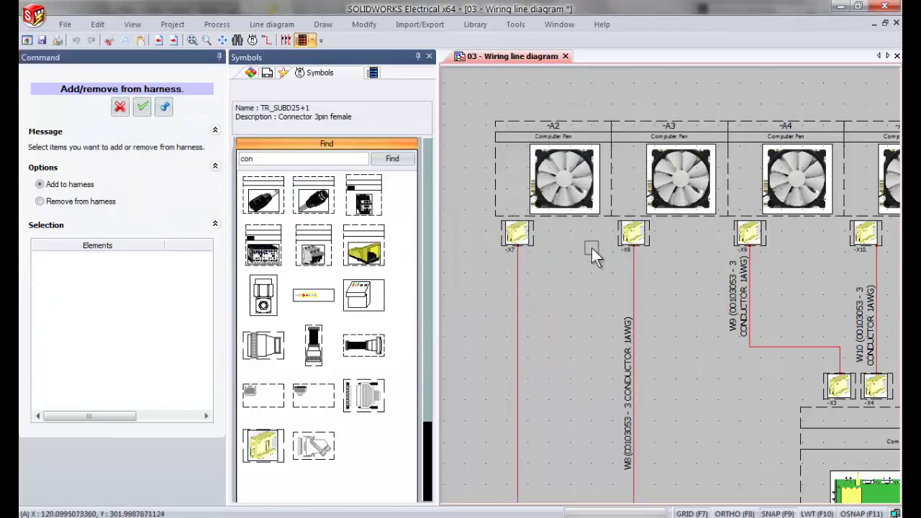
Pick wire W8 and connectors -X8 and -X2 to confirm each shows H1, then reopen the harness list
{"action": "scroll", "coordinate": [597, 277], "scroll_direction": "down", "scroll_amount": 2}
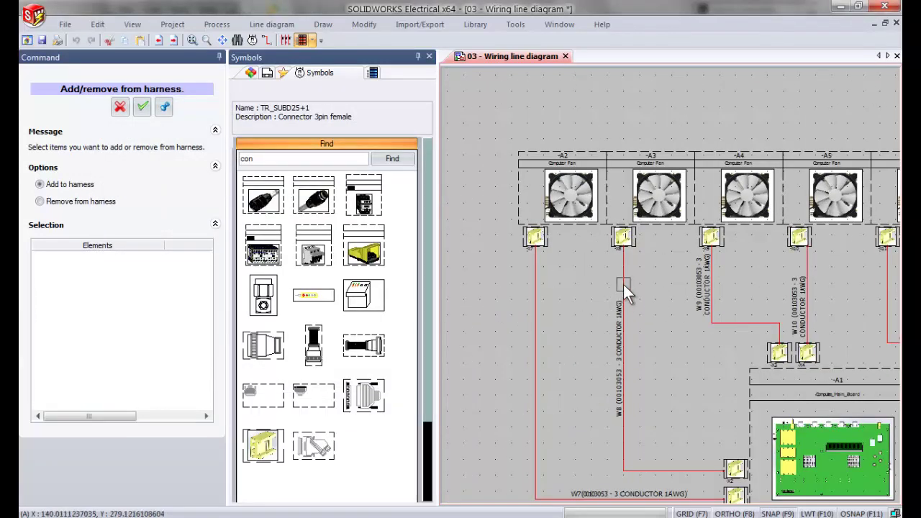
{"action": "left_click", "coordinate": [623, 284]}
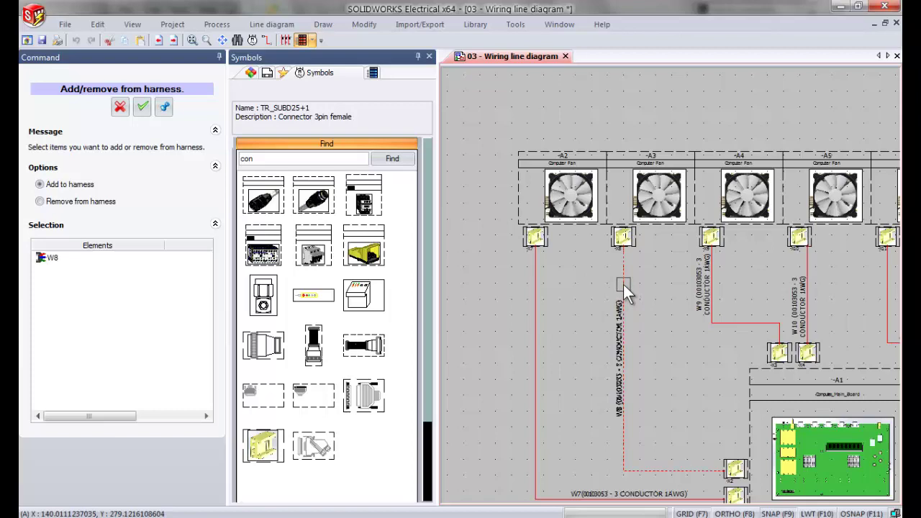
{"action": "scroll", "coordinate": [641, 232], "scroll_direction": "up", "scroll_amount": 1}
{"action": "scroll", "coordinate": [626, 240], "scroll_direction": "up", "scroll_amount": 1}
{"action": "left_click", "coordinate": [622, 243]}
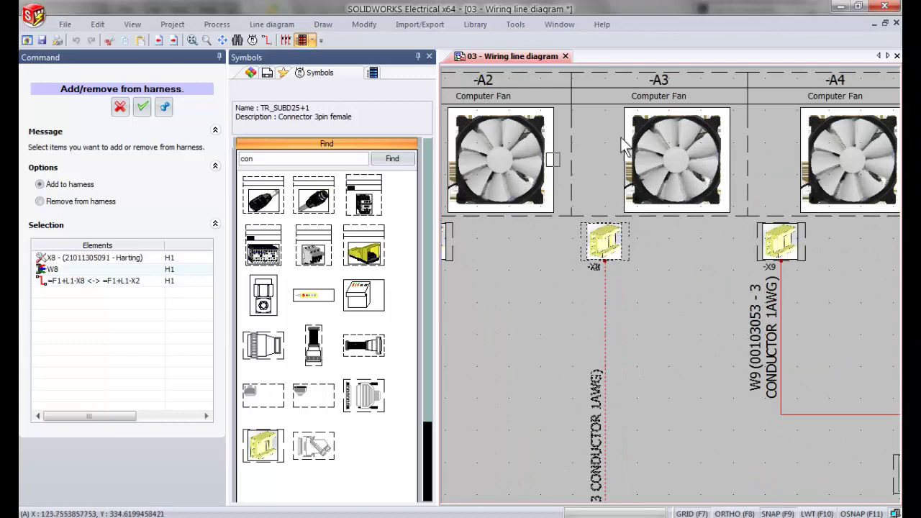
{"action": "scroll", "coordinate": [609, 117], "scroll_direction": "down", "scroll_amount": 1}
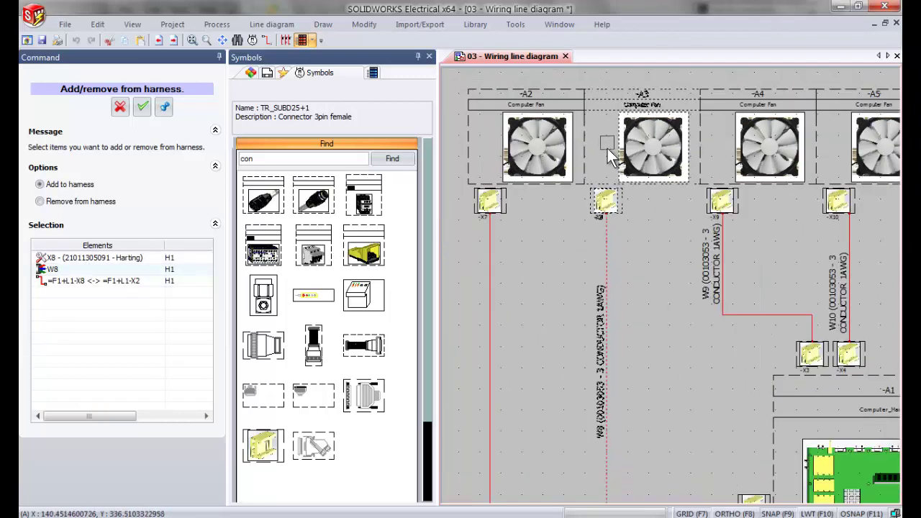
{"action": "scroll", "coordinate": [660, 363], "scroll_direction": "down", "scroll_amount": 1}
{"action": "scroll", "coordinate": [707, 376], "scroll_direction": "up", "scroll_amount": 1}
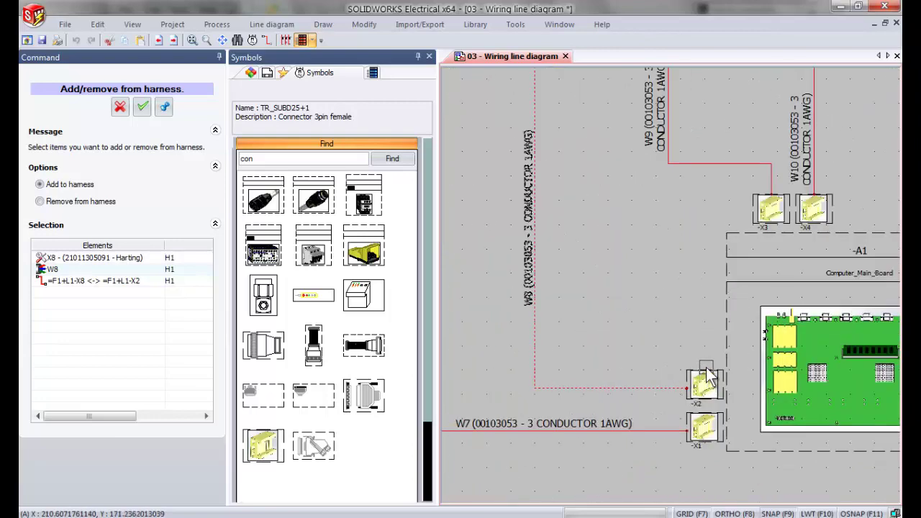
{"action": "left_click", "coordinate": [715, 385]}
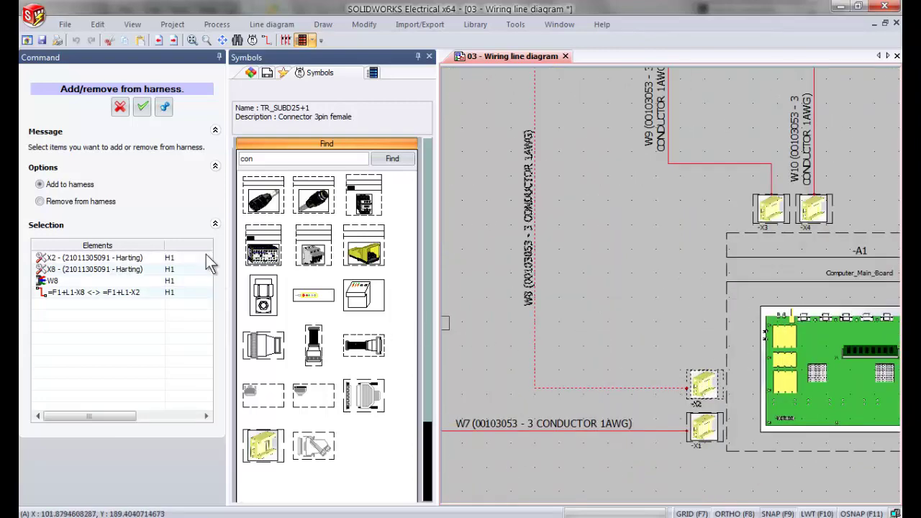
{"action": "left_click", "coordinate": [143, 108]}
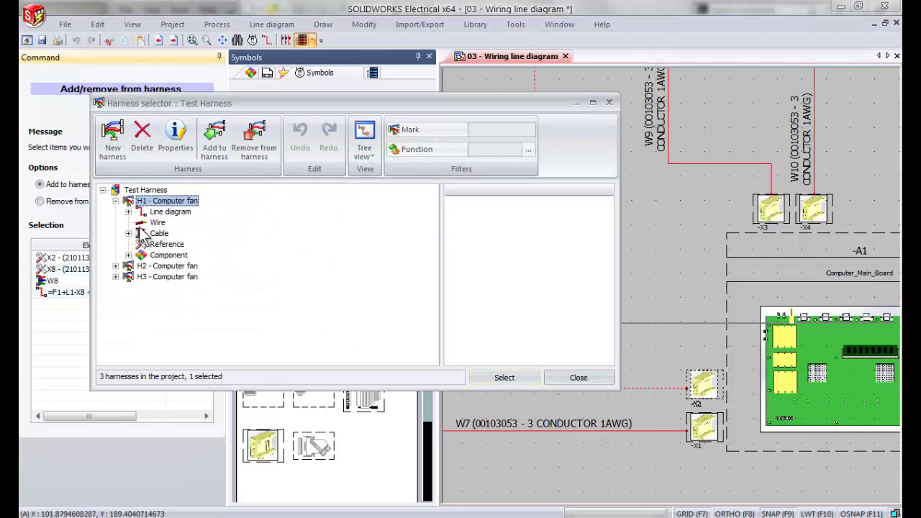
Expand H1 to check the X7–X1 and X8–X2 connections, cable W8 and components, then close
{"action": "left_click", "coordinate": [129, 213]}
{"action": "left_click", "coordinate": [191, 224]}
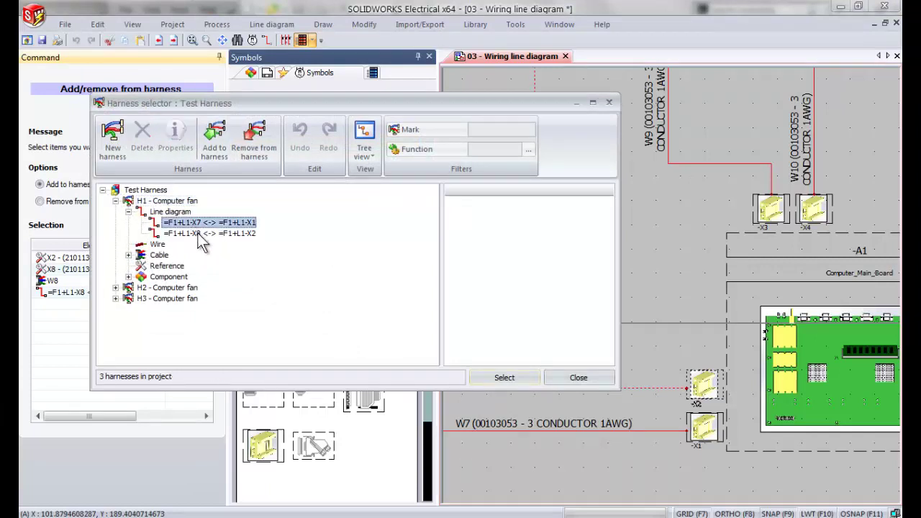
{"action": "left_click", "coordinate": [199, 234]}
{"action": "left_click", "coordinate": [129, 255]}
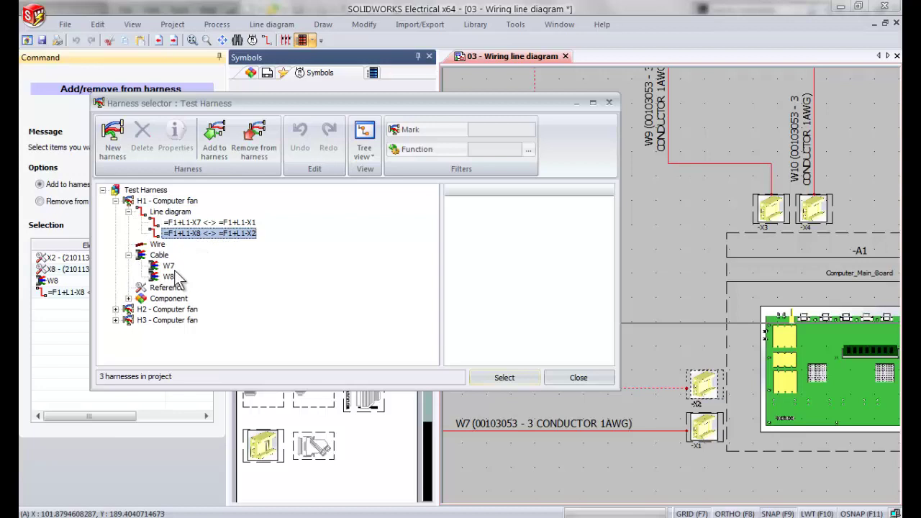
{"action": "left_click", "coordinate": [172, 277]}
{"action": "left_click", "coordinate": [128, 298]}
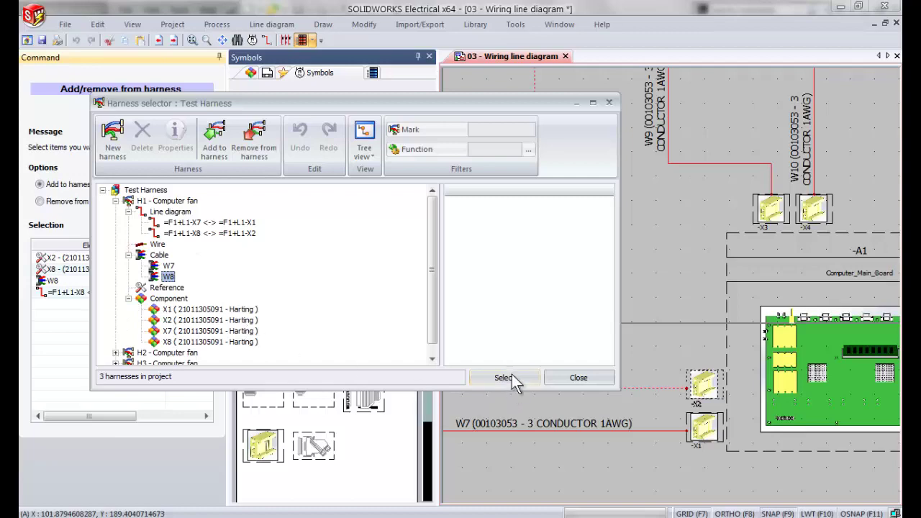
{"action": "left_click", "coordinate": [567, 377]}
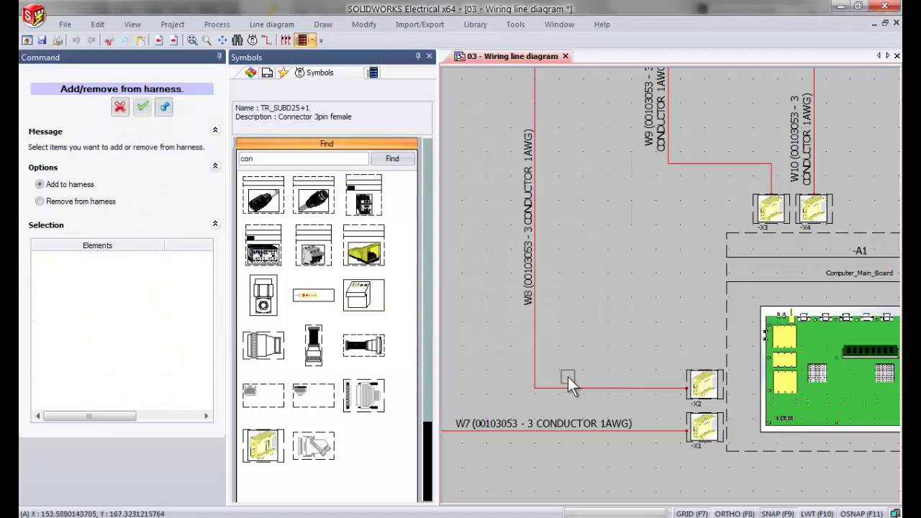
Put cable W9 into harness H2 - Computer fan through Add / remove from harness
{"action": "left_click", "coordinate": [141, 107]}
{"action": "scroll", "coordinate": [500, 277], "scroll_direction": "down", "scroll_amount": 2}
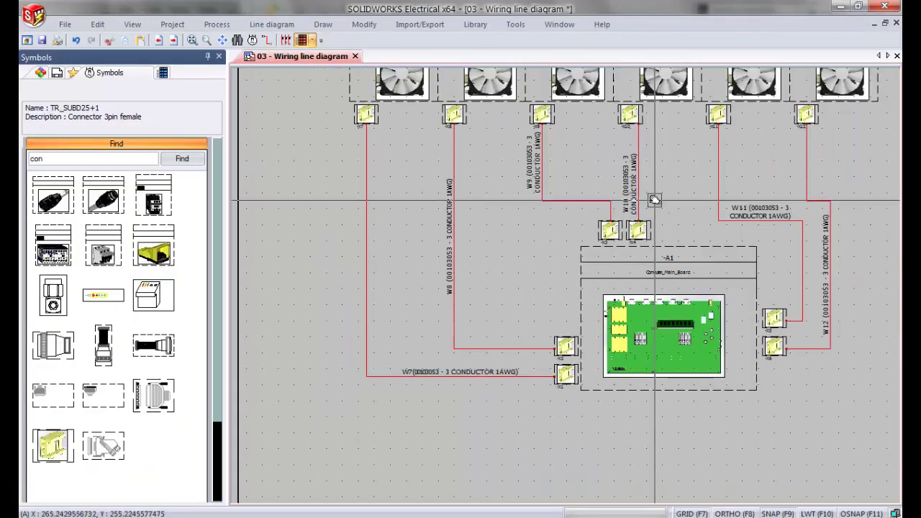
{"action": "scroll", "coordinate": [530, 255], "scroll_direction": "down", "scroll_amount": 1}
{"action": "scroll", "coordinate": [528, 254], "scroll_direction": "up", "scroll_amount": 2}
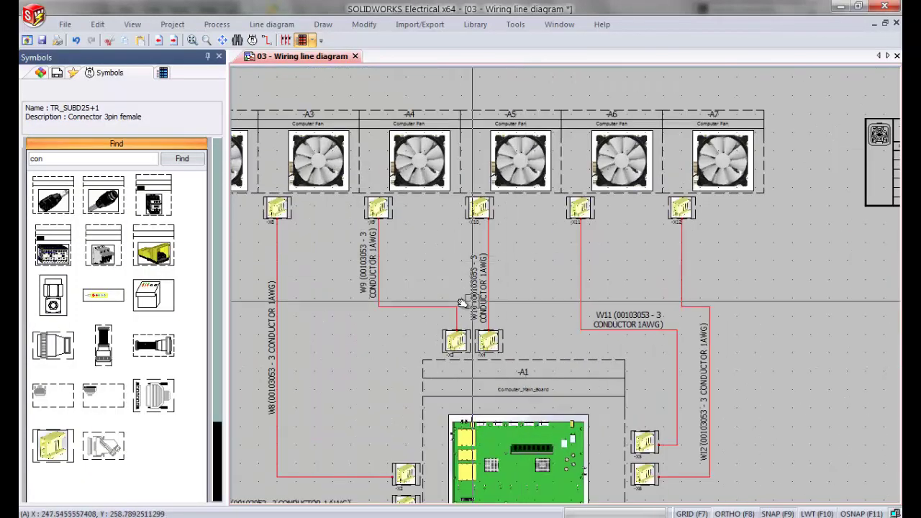
{"action": "left_click", "coordinate": [406, 308]}
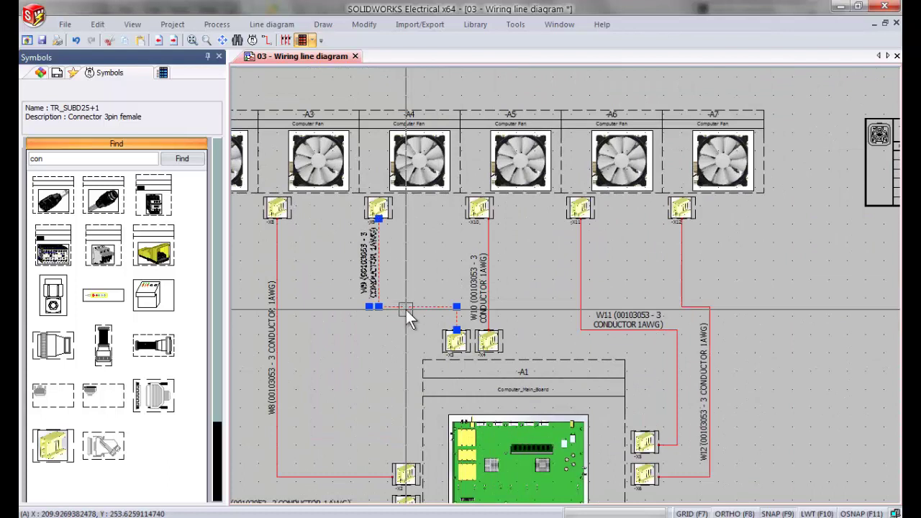
{"action": "right_click", "coordinate": [405, 309]}
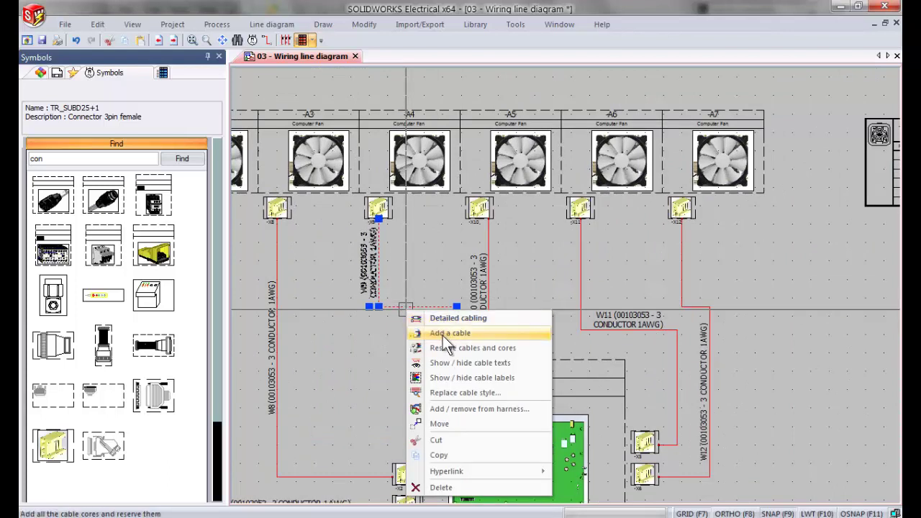
{"action": "left_click", "coordinate": [467, 413]}
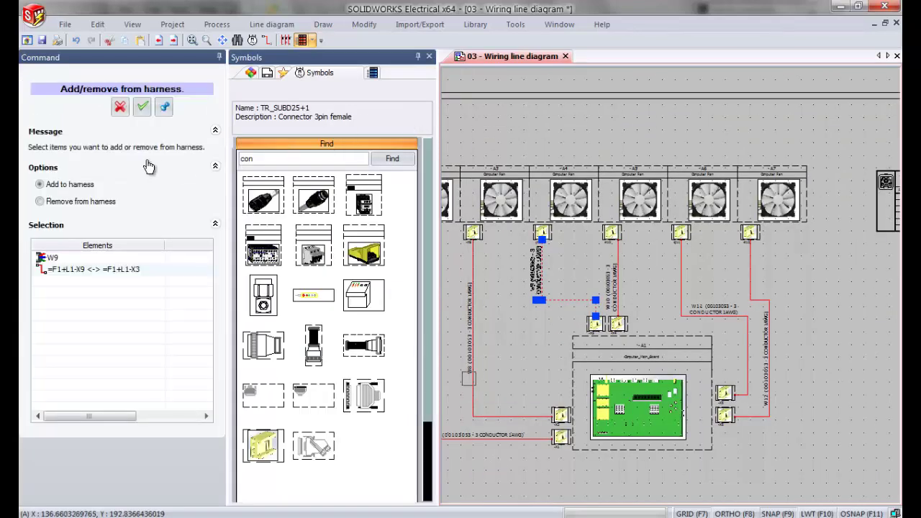
{"action": "left_click", "coordinate": [143, 113]}
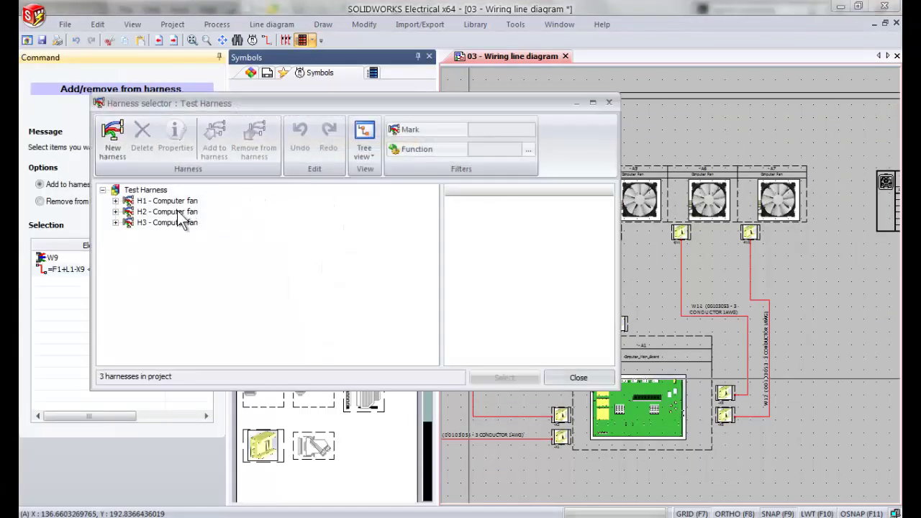
{"action": "left_click", "coordinate": [169, 212]}
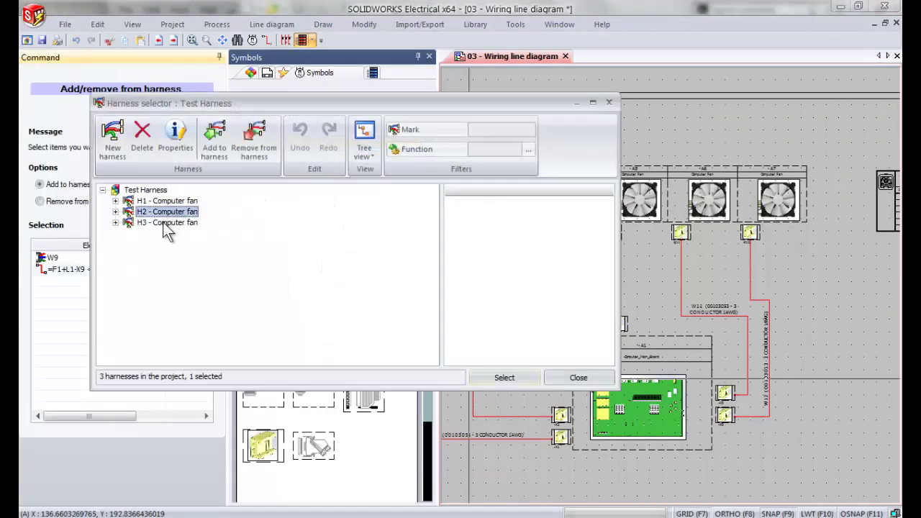
{"action": "left_click", "coordinate": [509, 378]}
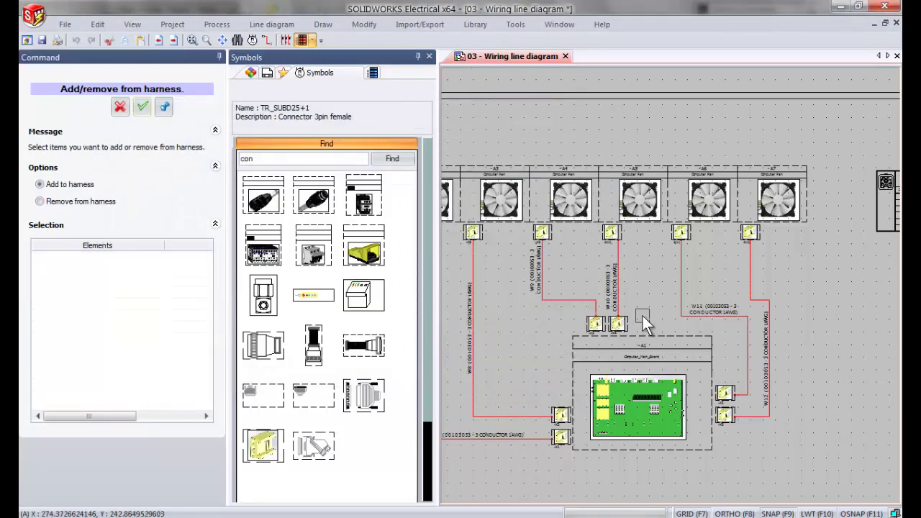
Window-select connectors X3, X4, X9, X10 and cable W10, then bring up the harness list
{"action": "left_click", "coordinate": [643, 323]}
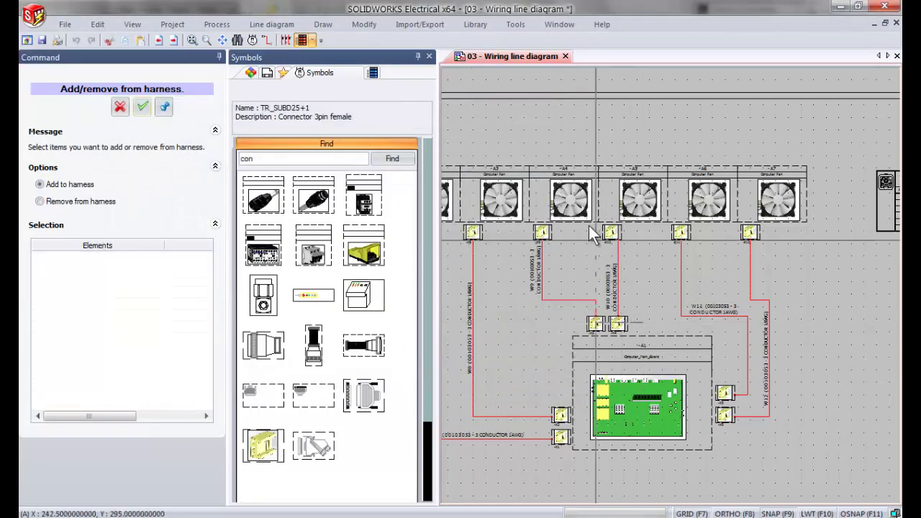
{"action": "left_click", "coordinate": [536, 143]}
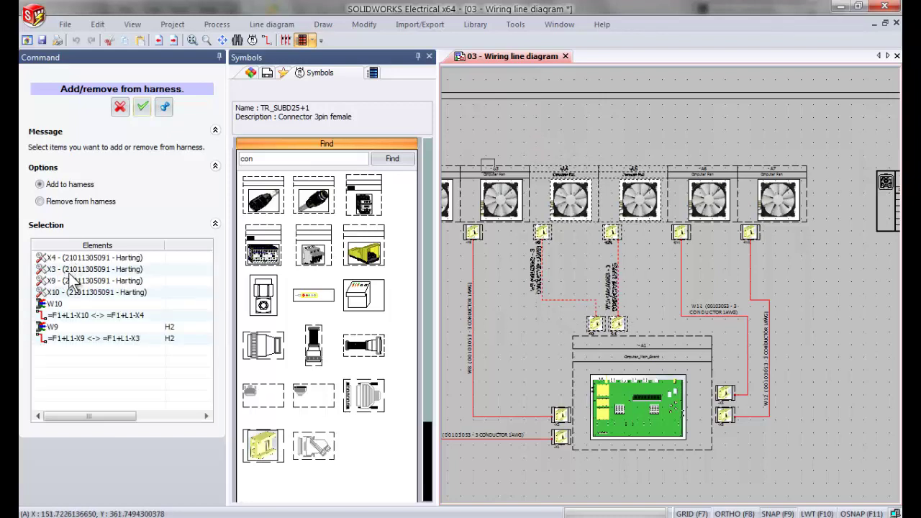
{"action": "left_click", "coordinate": [141, 110]}
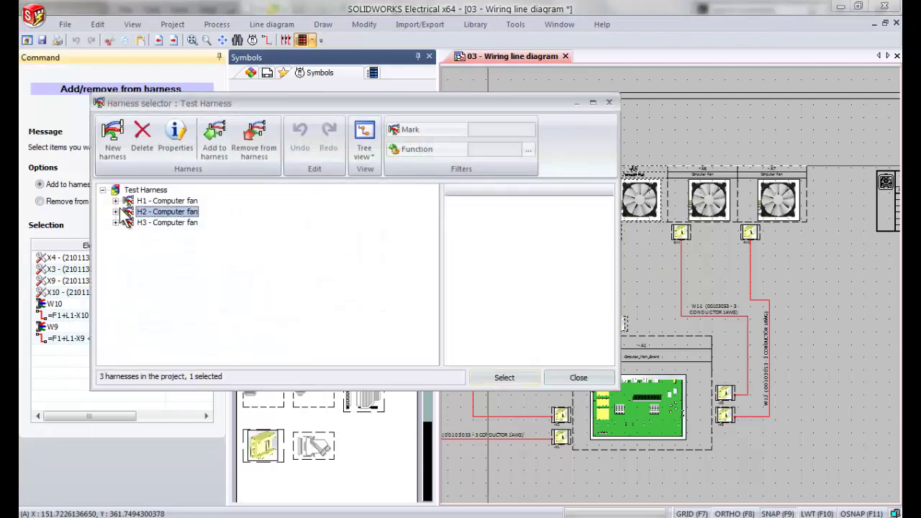
Check H2's existing X9–X3 connection, cable W9 and components, then assign the selection to H2
{"action": "left_click", "coordinate": [116, 211]}
{"action": "left_click", "coordinate": [128, 222]}
{"action": "left_click", "coordinate": [168, 234]}
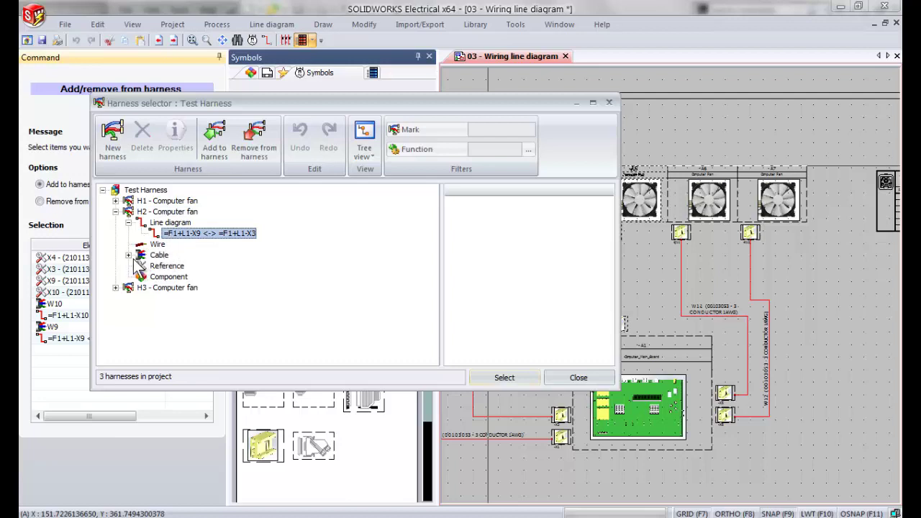
{"action": "left_click", "coordinate": [128, 256]}
{"action": "left_click", "coordinate": [170, 268]}
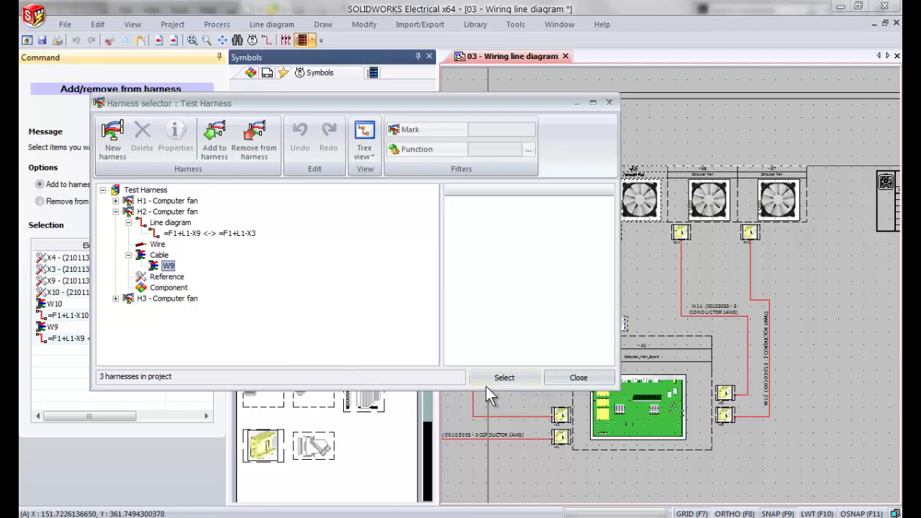
{"action": "left_click", "coordinate": [176, 288]}
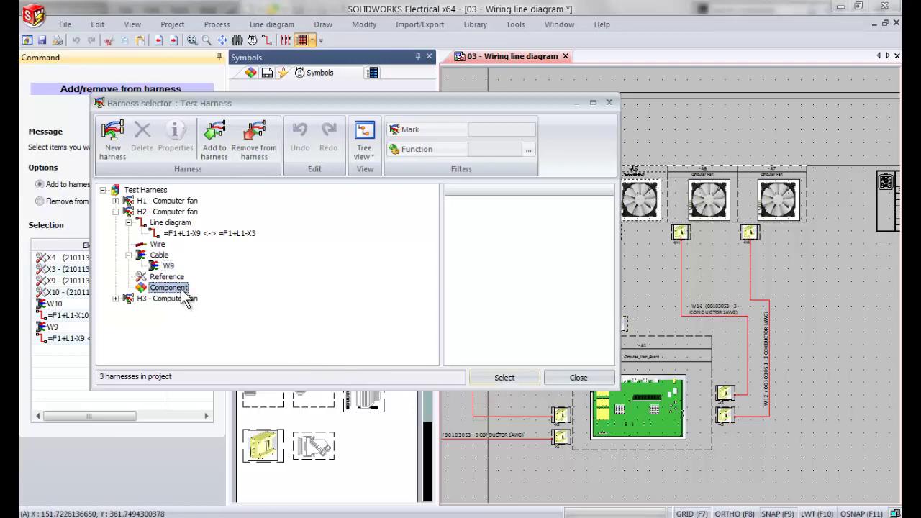
{"action": "left_click", "coordinate": [503, 378]}
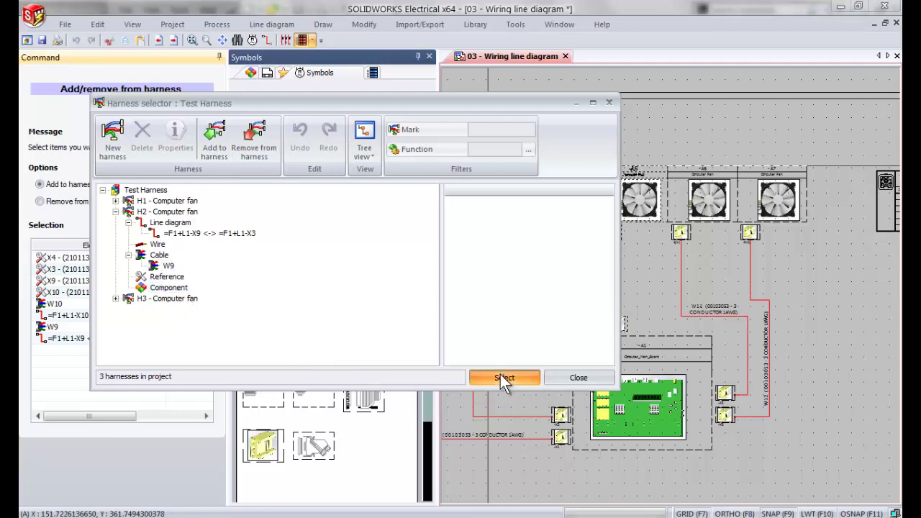
{"action": "scroll", "coordinate": [650, 313], "scroll_direction": "up", "scroll_amount": 1}
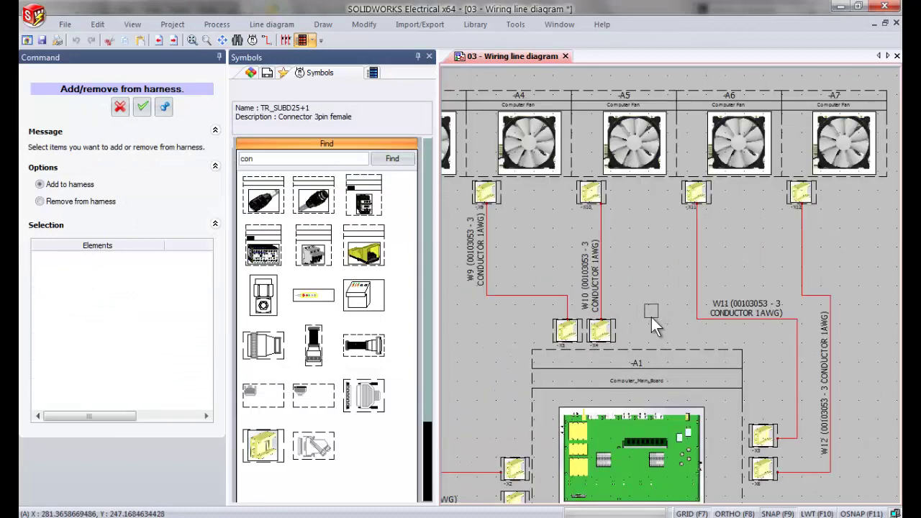
{"action": "scroll", "coordinate": [651, 317], "scroll_direction": "up", "scroll_amount": 1}
{"action": "scroll", "coordinate": [646, 324], "scroll_direction": "up", "scroll_amount": 1}
{"action": "scroll", "coordinate": [657, 357], "scroll_direction": "down", "scroll_amount": 1}
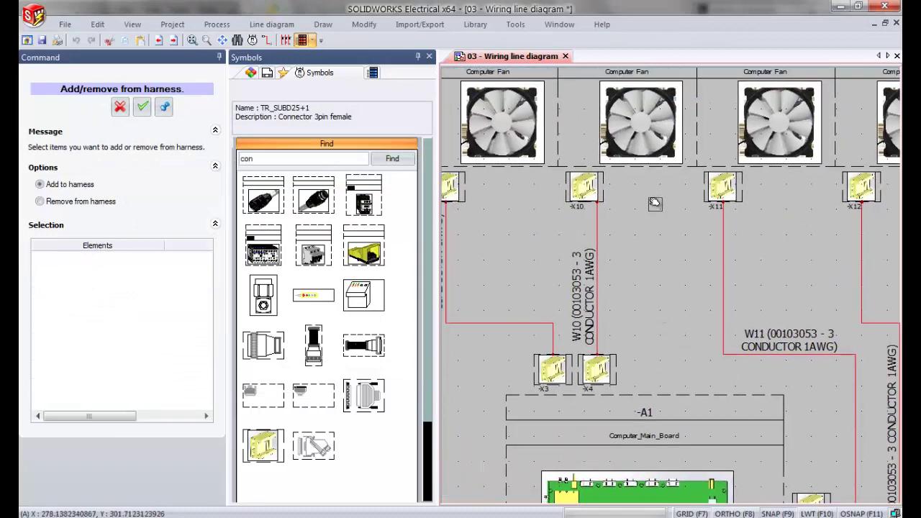
{"action": "scroll", "coordinate": [656, 205], "scroll_direction": "down", "scroll_amount": 1}
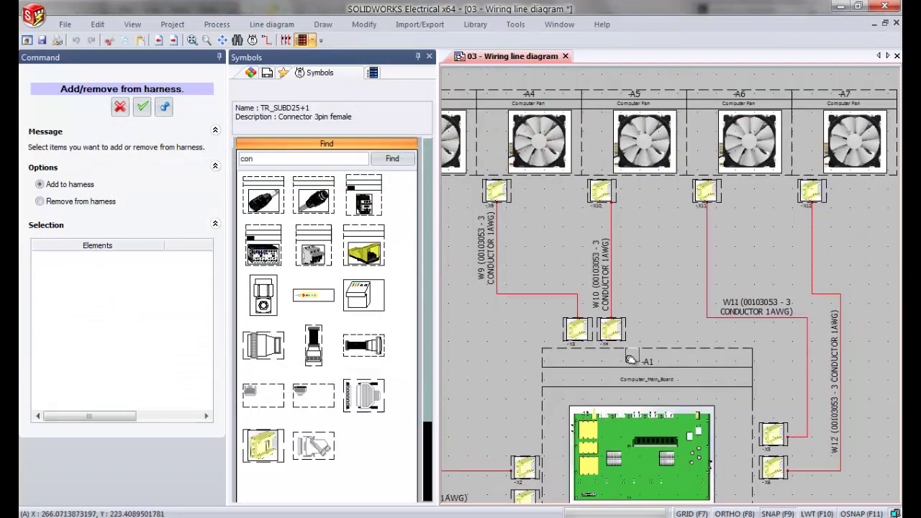
{"action": "left_click", "coordinate": [611, 142]}
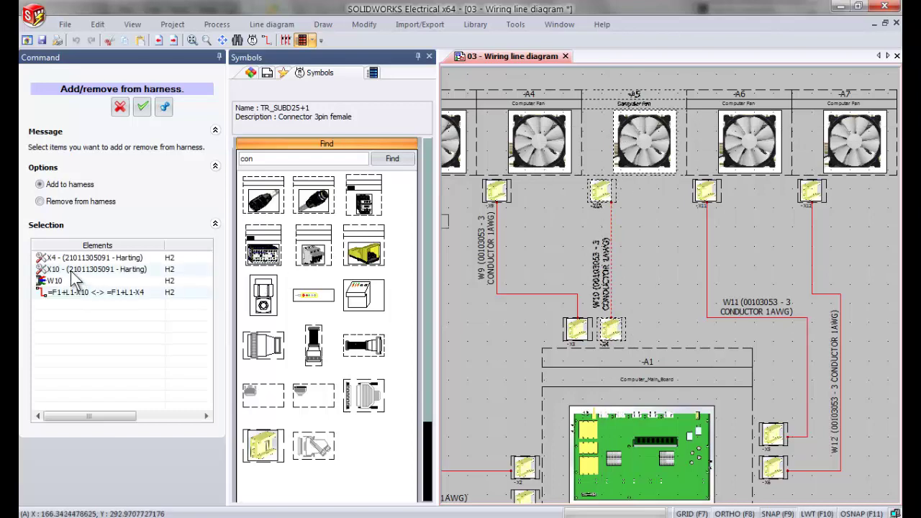
{"action": "left_click", "coordinate": [142, 108]}
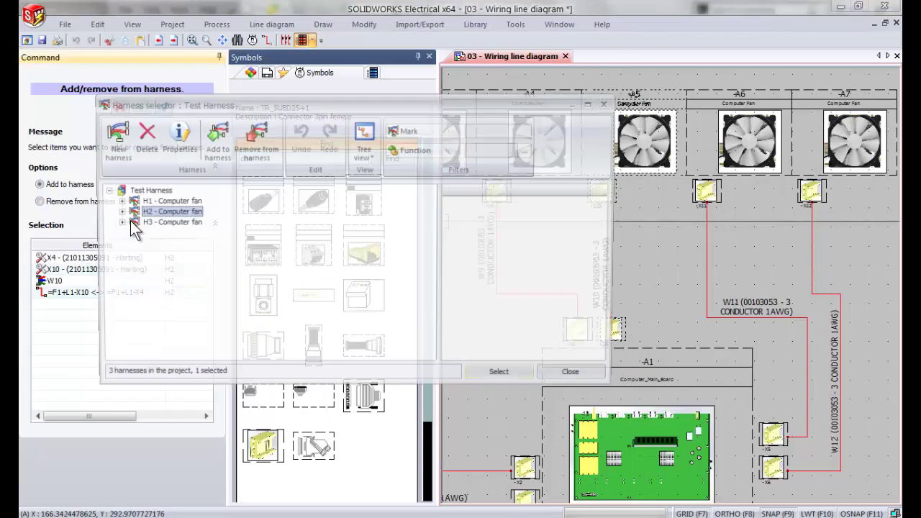
{"action": "left_click", "coordinate": [115, 211]}
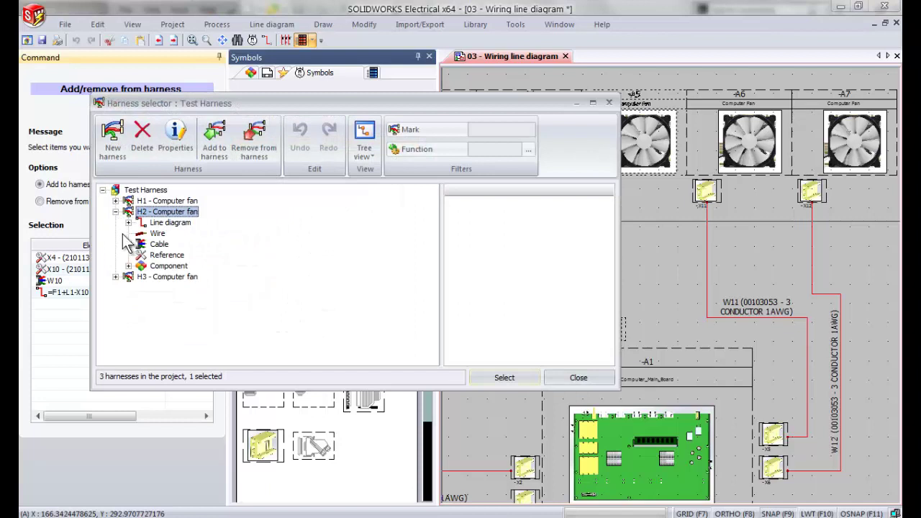
{"action": "left_click", "coordinate": [128, 223]}
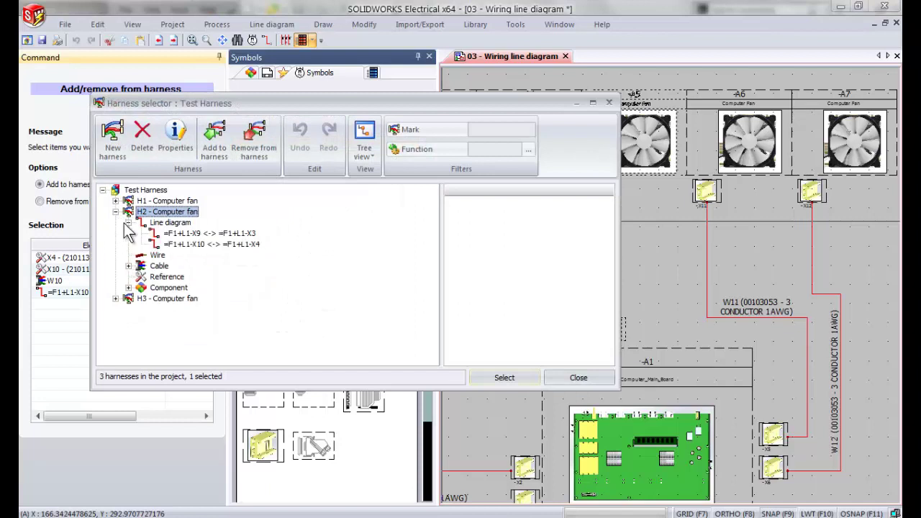
{"action": "left_click", "coordinate": [129, 266]}
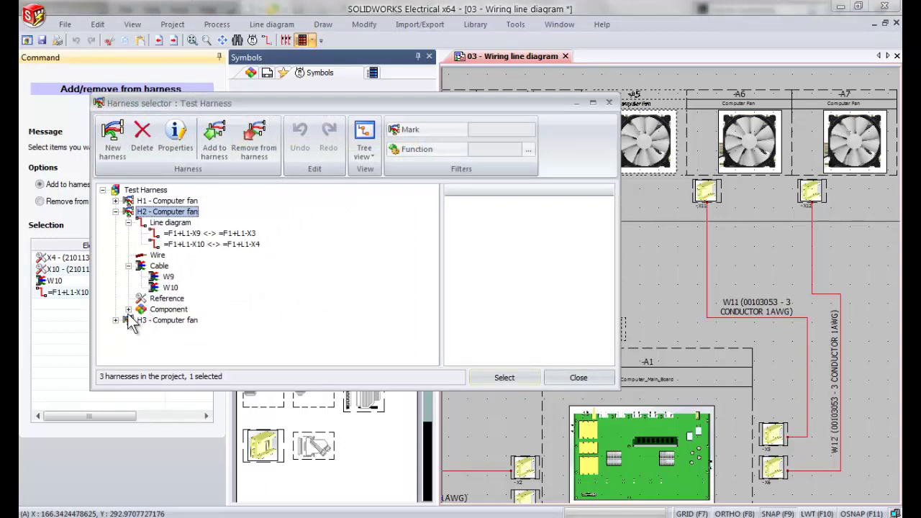
{"action": "left_click", "coordinate": [128, 309]}
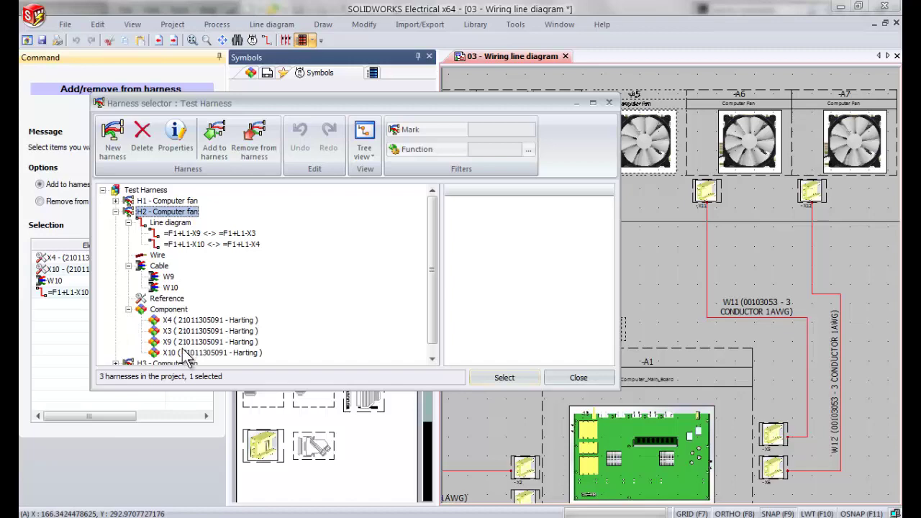
Close the harness selector and finish the H2 add-to-harness command
{"action": "left_click", "coordinate": [579, 378]}
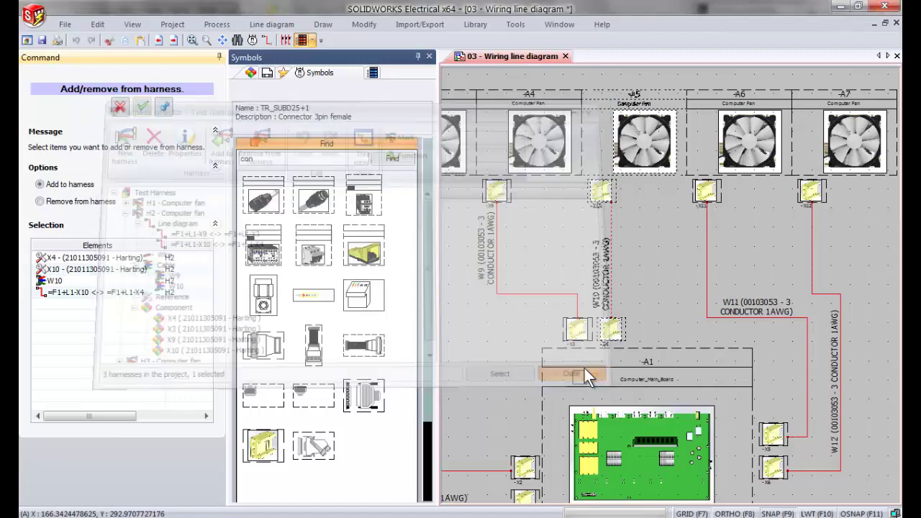
{"action": "scroll", "coordinate": [596, 246], "scroll_direction": "down", "scroll_amount": 1}
{"action": "left_click", "coordinate": [140, 108]}
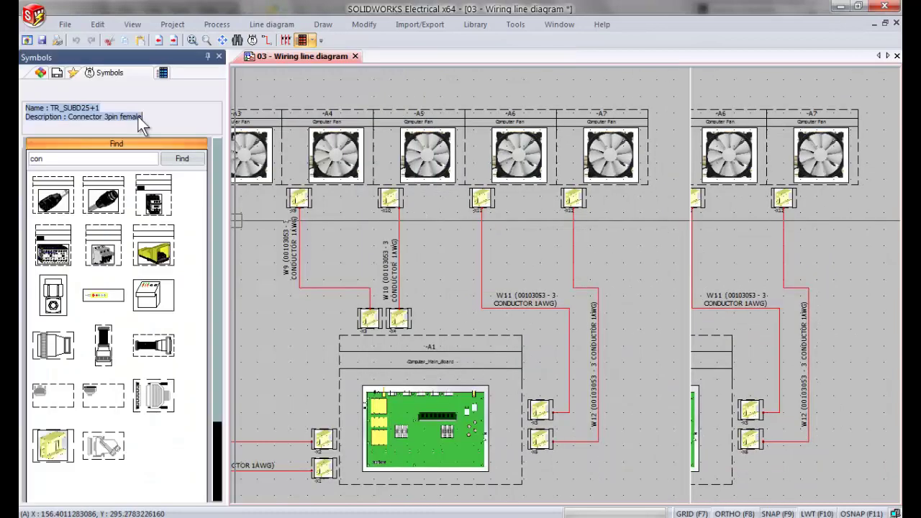
Select cable W12 and choose Add / remove from harness from its context menu
{"action": "scroll", "coordinate": [522, 256], "scroll_direction": "up", "scroll_amount": 1}
{"action": "scroll", "coordinate": [521, 254], "scroll_direction": "down", "scroll_amount": 1}
{"action": "scroll", "coordinate": [713, 358], "scroll_direction": "down", "scroll_amount": 1}
{"action": "mouse_move", "coordinate": [713, 359]}
{"action": "middle_mouse_down"}
{"action": "mouse_move", "coordinate": [643, 339]}
{"action": "mouse_move", "coordinate": [643, 261]}
{"action": "middle_mouse_up"}
{"action": "left_click", "coordinate": [588, 214]}
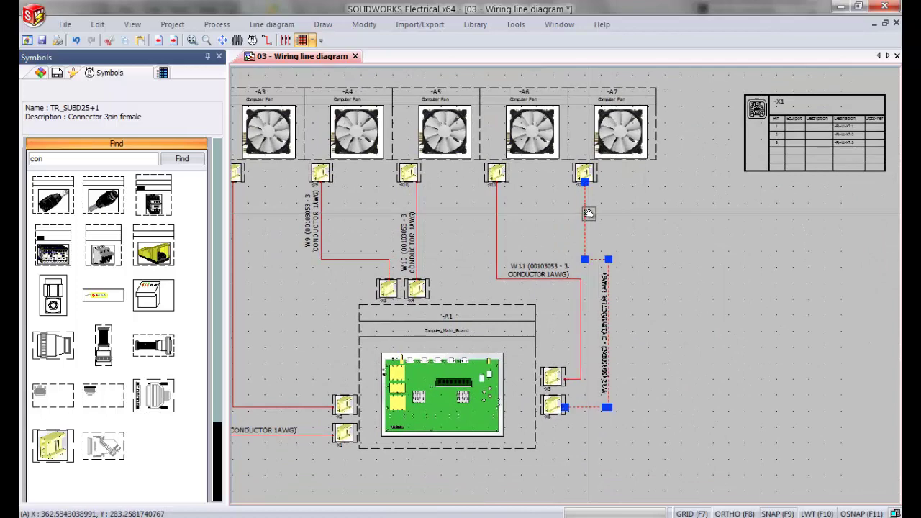
{"action": "right_click", "coordinate": [588, 214]}
{"action": "left_click", "coordinate": [656, 314]}
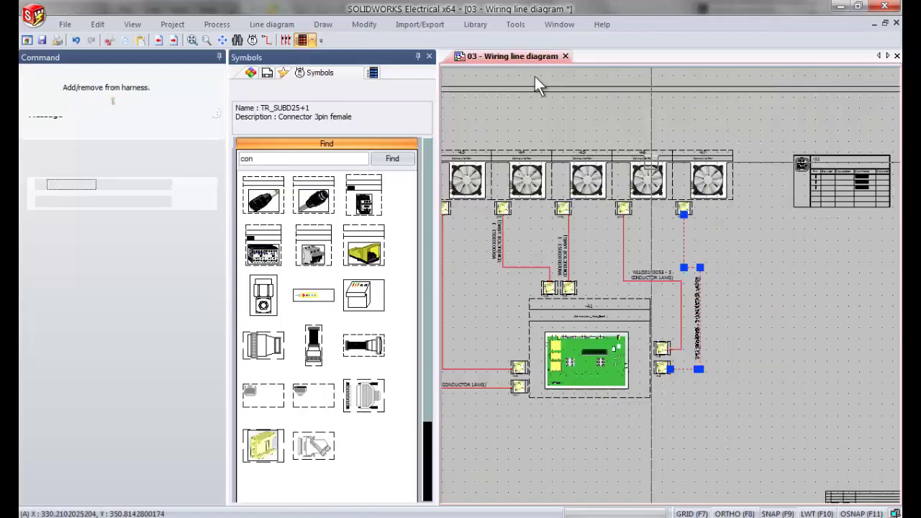
Assign cable W12 to harness H3 - Computer fan
{"action": "left_click", "coordinate": [142, 107]}
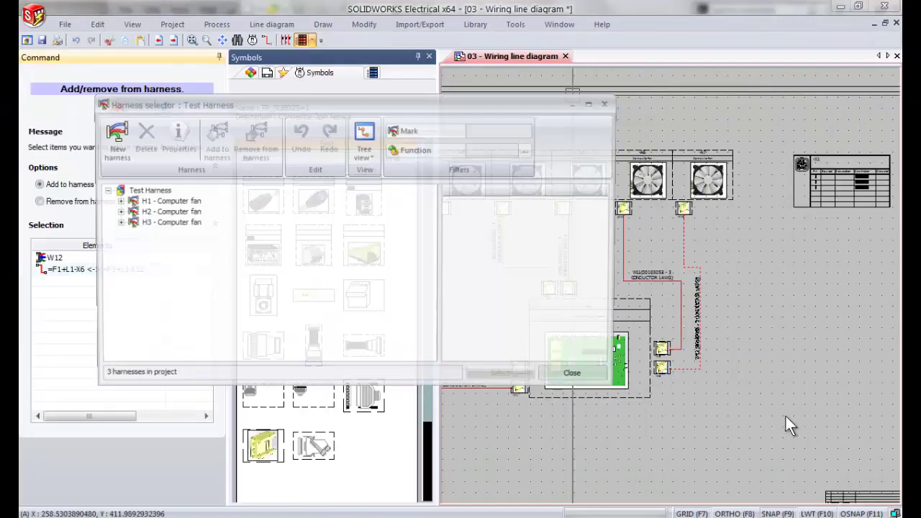
{"action": "left_click", "coordinate": [144, 224]}
{"action": "left_click", "coordinate": [115, 222]}
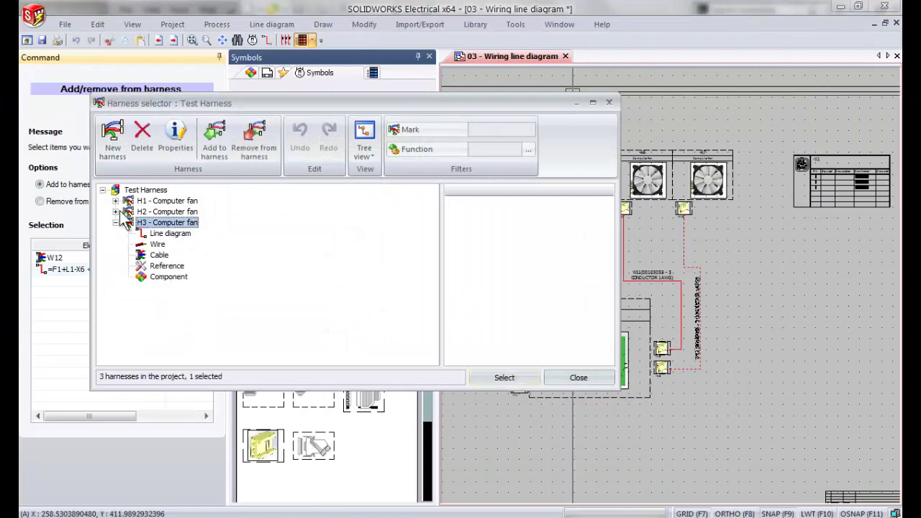
{"action": "left_click", "coordinate": [513, 375]}
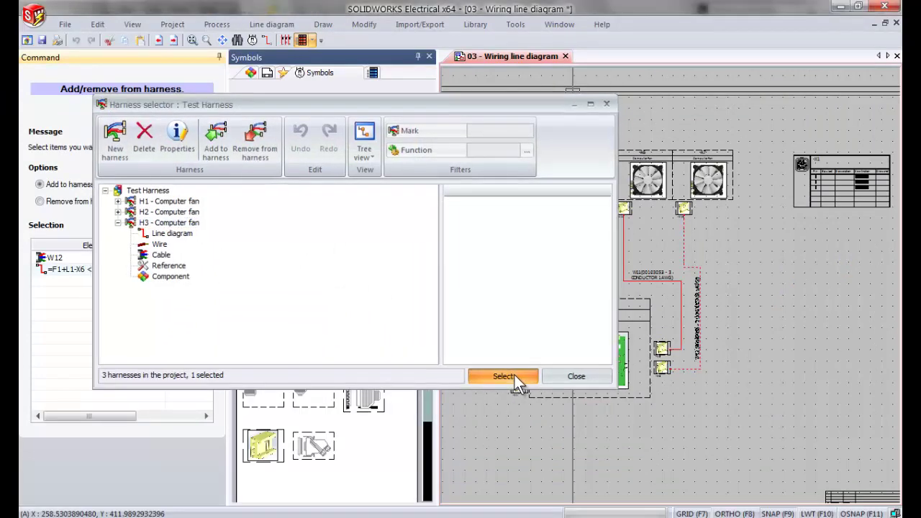
Window-select connectors X5, X6, X12 and cables W11, W12, review H3, and assign them to H3
{"action": "left_click", "coordinate": [695, 441]}
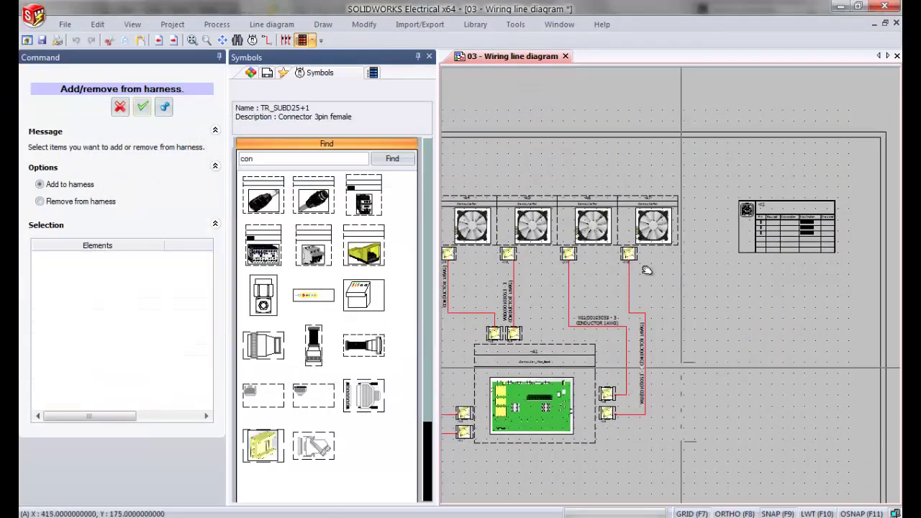
{"action": "left_click", "coordinate": [600, 171]}
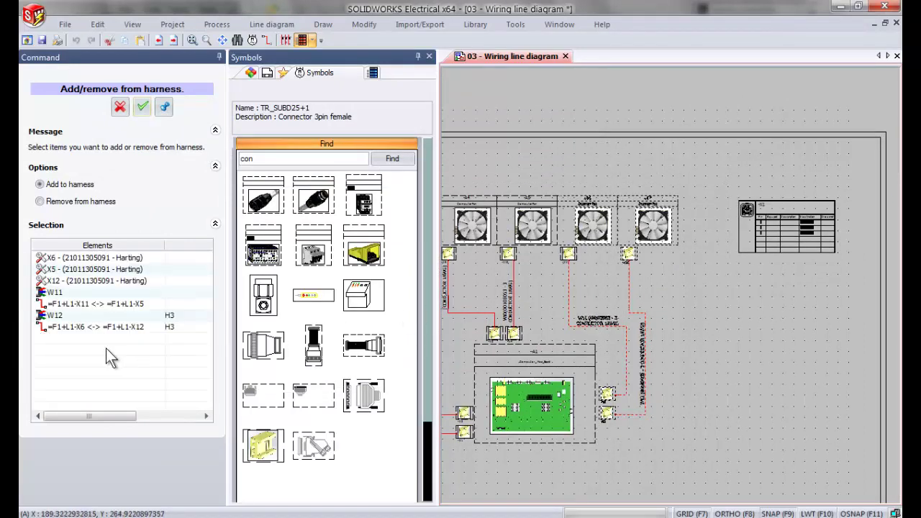
{"action": "left_click", "coordinate": [145, 112]}
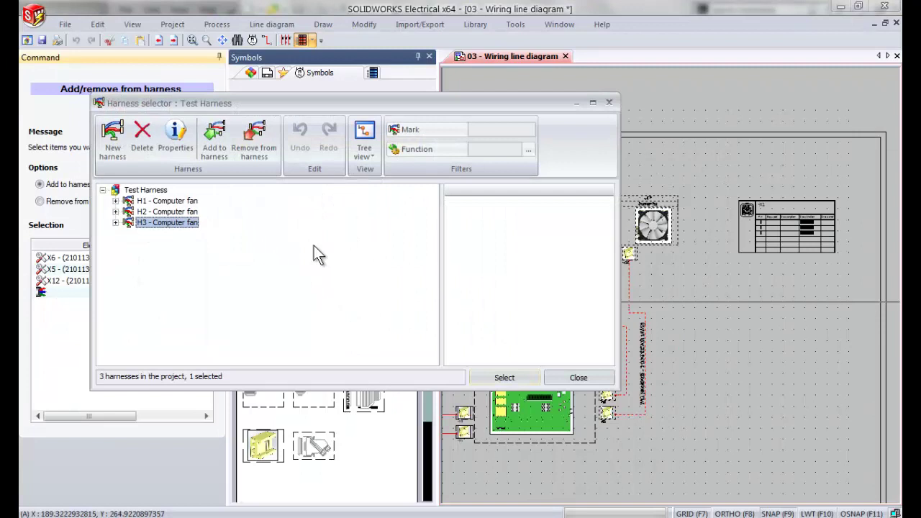
{"action": "left_click", "coordinate": [115, 223]}
{"action": "left_click", "coordinate": [128, 233]}
{"action": "left_click", "coordinate": [173, 243]}
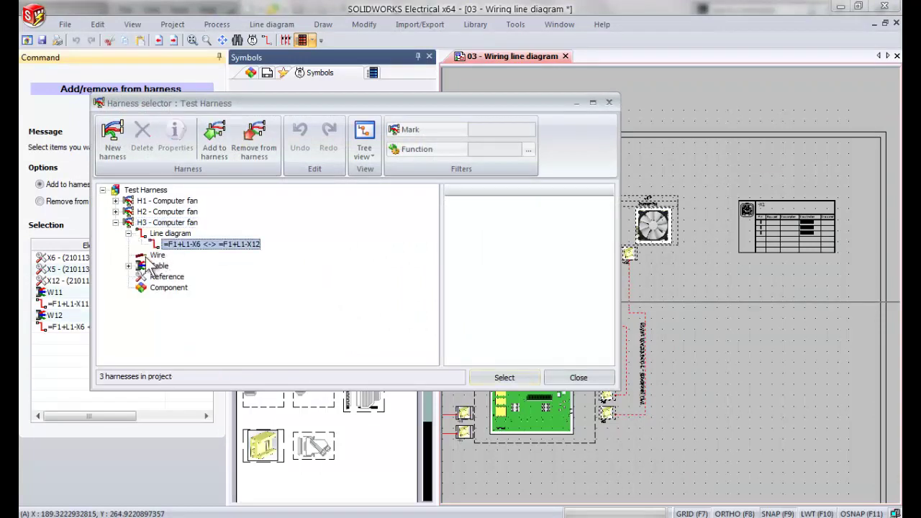
{"action": "left_click", "coordinate": [128, 265]}
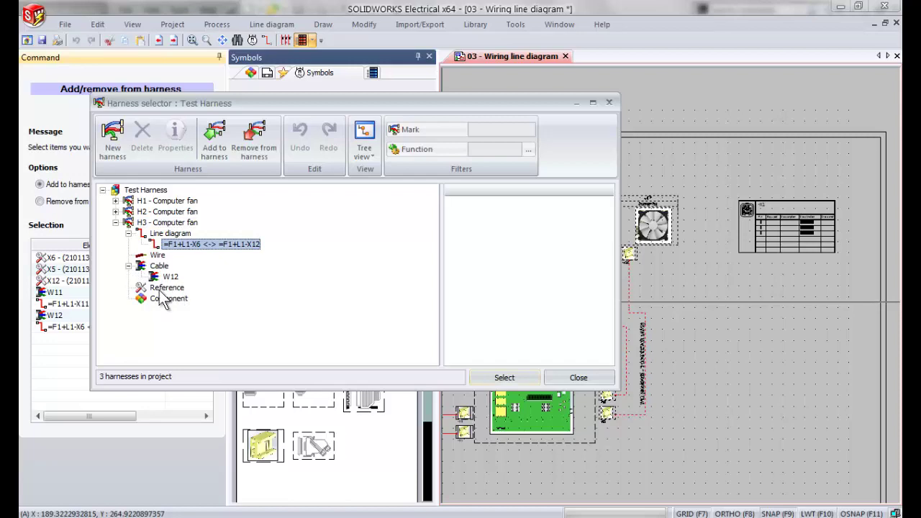
{"action": "left_click", "coordinate": [502, 378]}
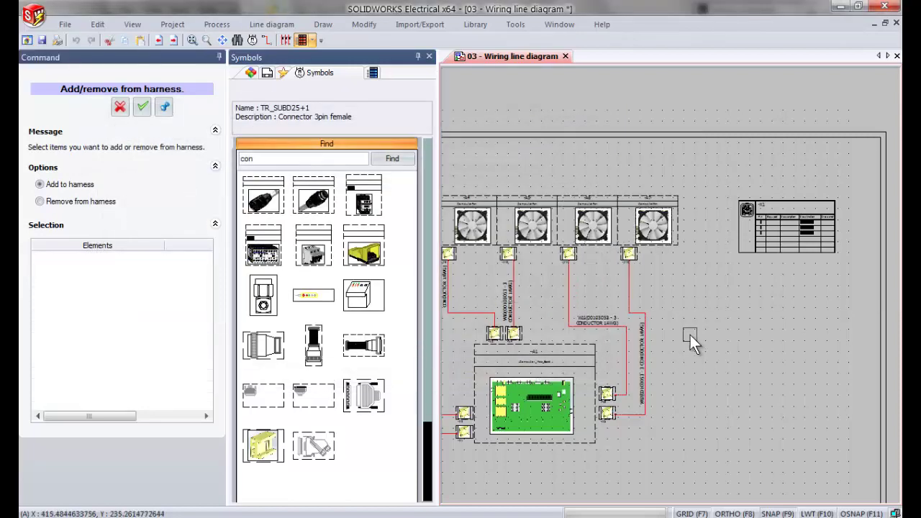
Pick connector X11 and cable W11 near fans A6 and A7 for the harness
{"action": "scroll", "coordinate": [638, 417], "scroll_direction": "up", "scroll_amount": 2}
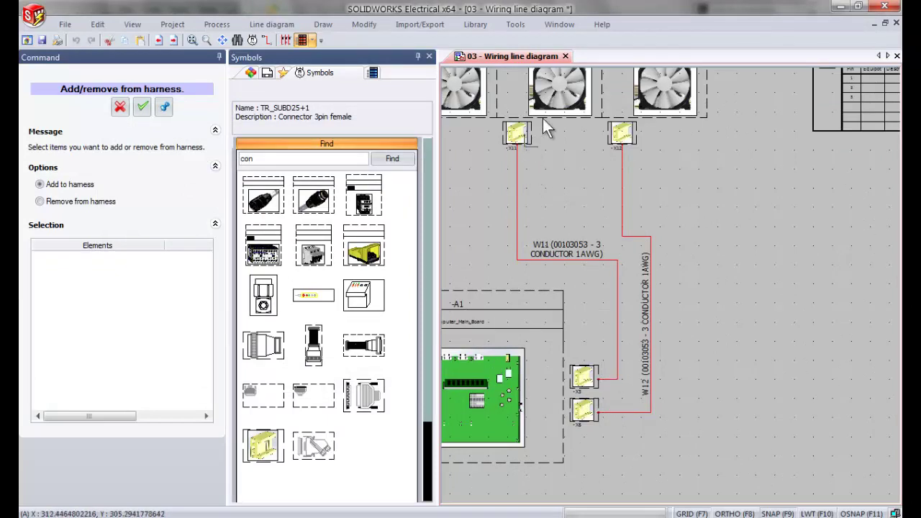
{"action": "middle_click_drag", "start_coordinate": [519, 52], "coordinate": [515, 131]}
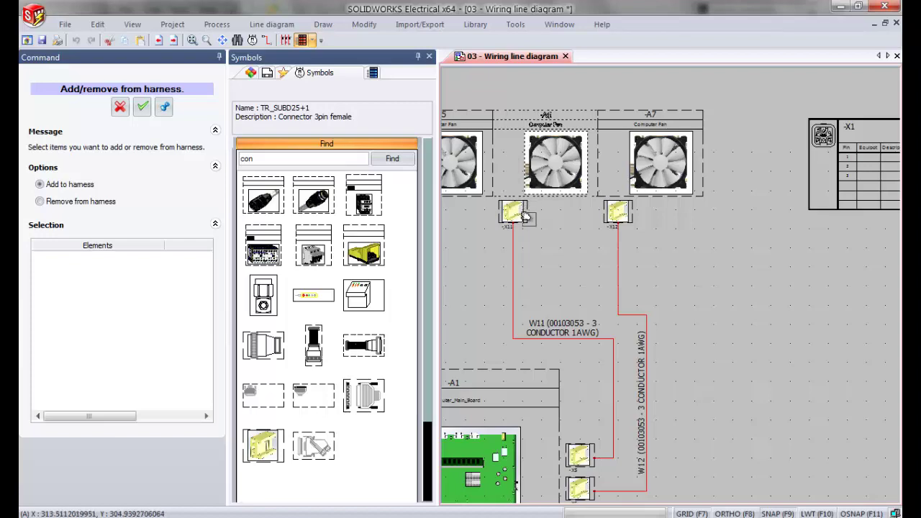
{"action": "scroll", "coordinate": [522, 216], "scroll_direction": "up", "scroll_amount": 3}
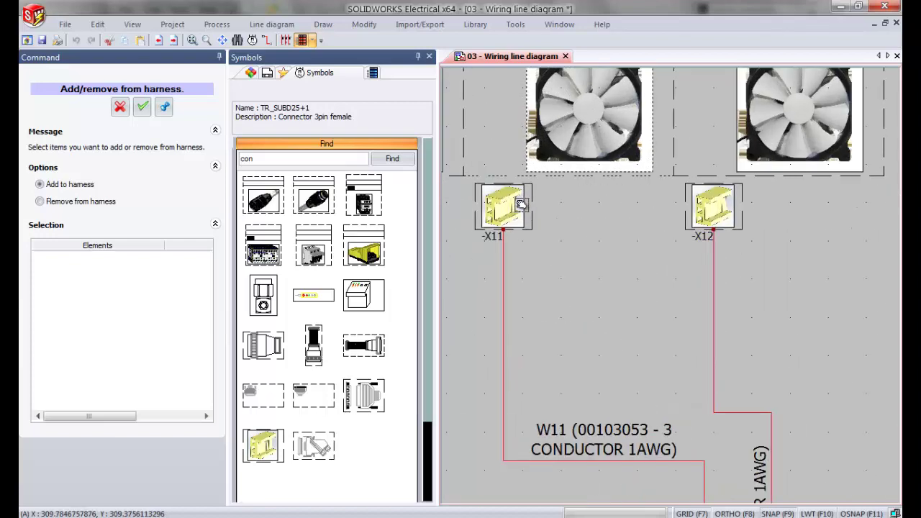
{"action": "left_click", "coordinate": [521, 205]}
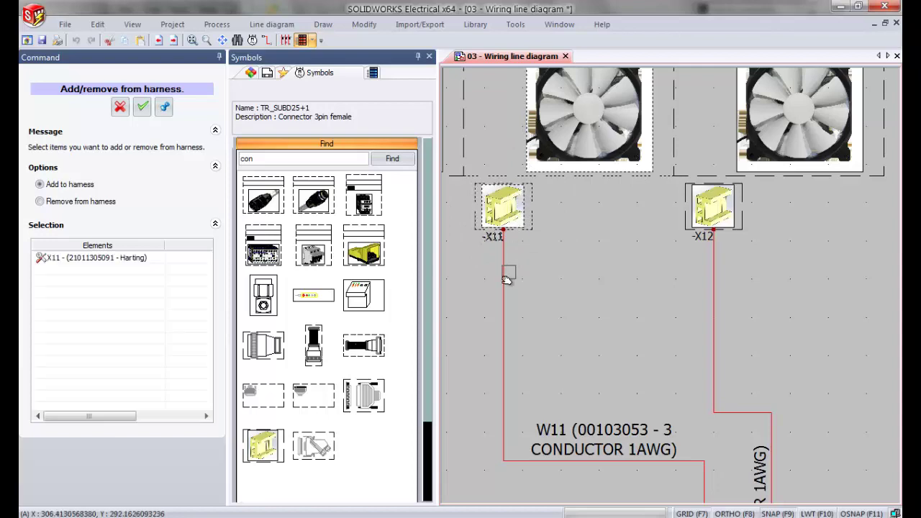
{"action": "left_click", "coordinate": [505, 287]}
Pick connectors X5, X6, X12 and cable W12, then confirm the picks to choose a harness
{"action": "scroll", "coordinate": [548, 263], "scroll_direction": "down", "scroll_amount": 1}
{"action": "scroll", "coordinate": [549, 263], "scroll_direction": "down", "scroll_amount": 2}
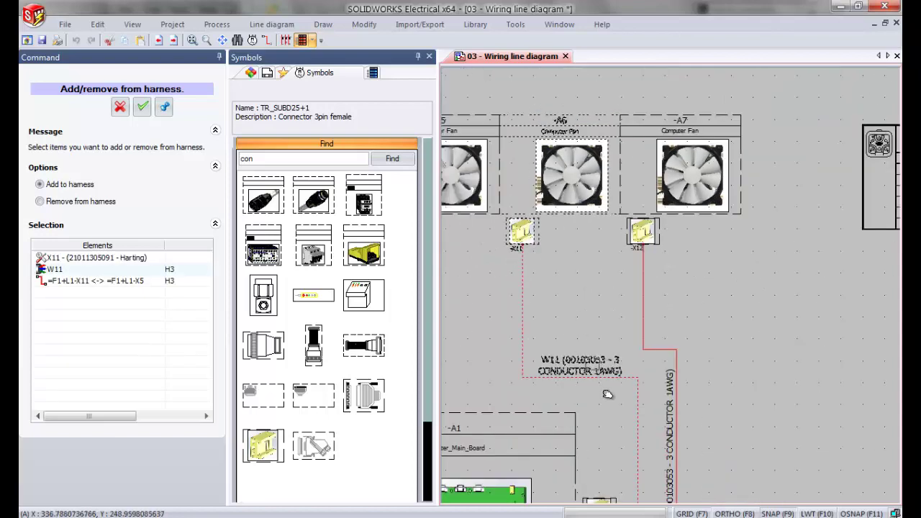
{"action": "middle_click_drag", "start_coordinate": [596, 350], "coordinate": [571, 223]}
{"action": "scroll", "coordinate": [608, 388], "scroll_direction": "up", "scroll_amount": 1}
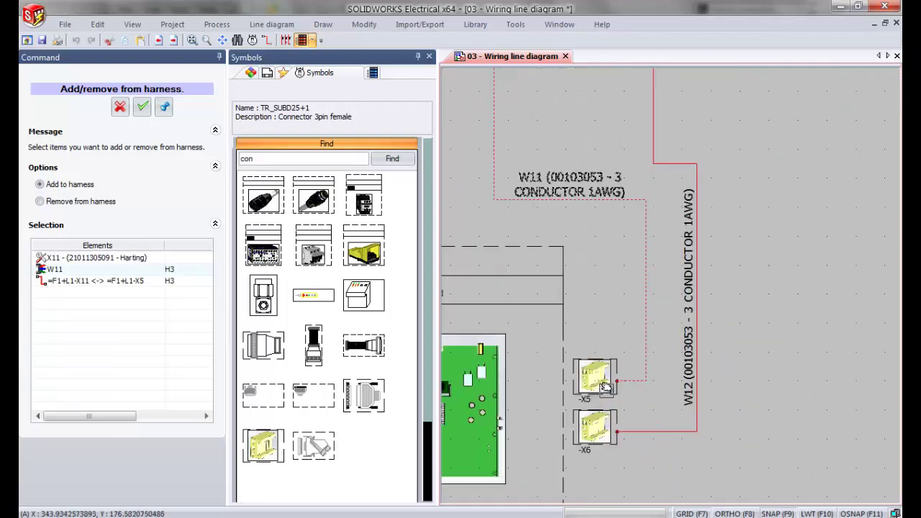
{"action": "scroll", "coordinate": [608, 370], "scroll_direction": "up", "scroll_amount": 1}
{"action": "left_click", "coordinate": [608, 366]}
{"action": "scroll", "coordinate": [609, 369], "scroll_direction": "down", "scroll_amount": 1}
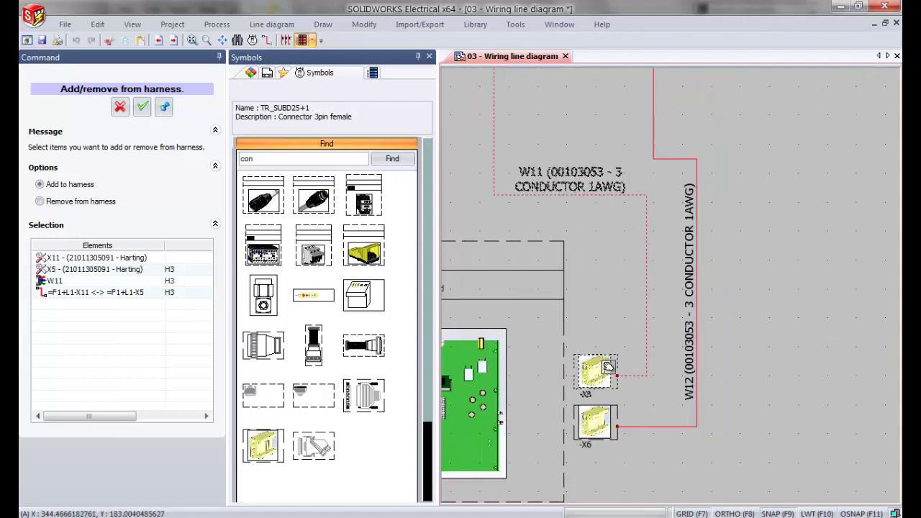
{"action": "scroll", "coordinate": [611, 371], "scroll_direction": "down", "scroll_amount": 1}
{"action": "scroll", "coordinate": [610, 417], "scroll_direction": "up", "scroll_amount": 1}
{"action": "left_click", "coordinate": [615, 413]}
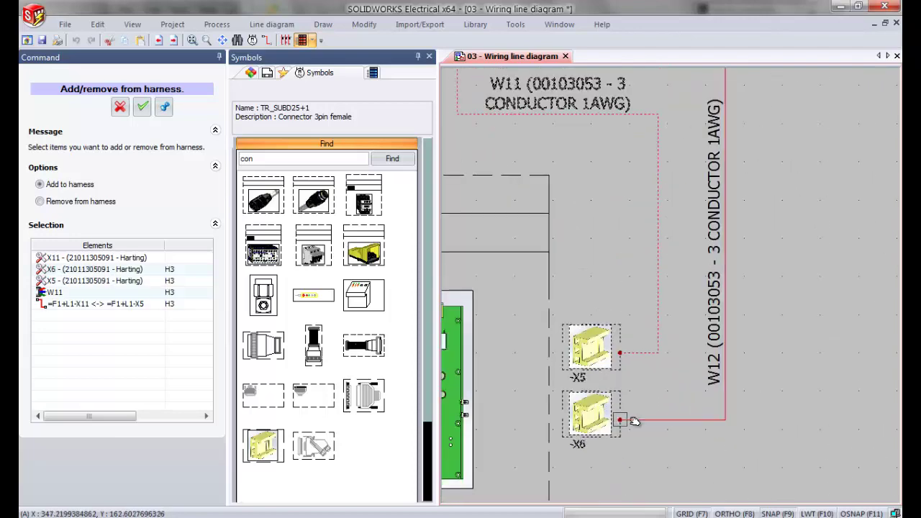
{"action": "left_click", "coordinate": [638, 421]}
{"action": "scroll", "coordinate": [637, 422], "scroll_direction": "down", "scroll_amount": 1}
{"action": "scroll", "coordinate": [637, 420], "scroll_direction": "down", "scroll_amount": 1}
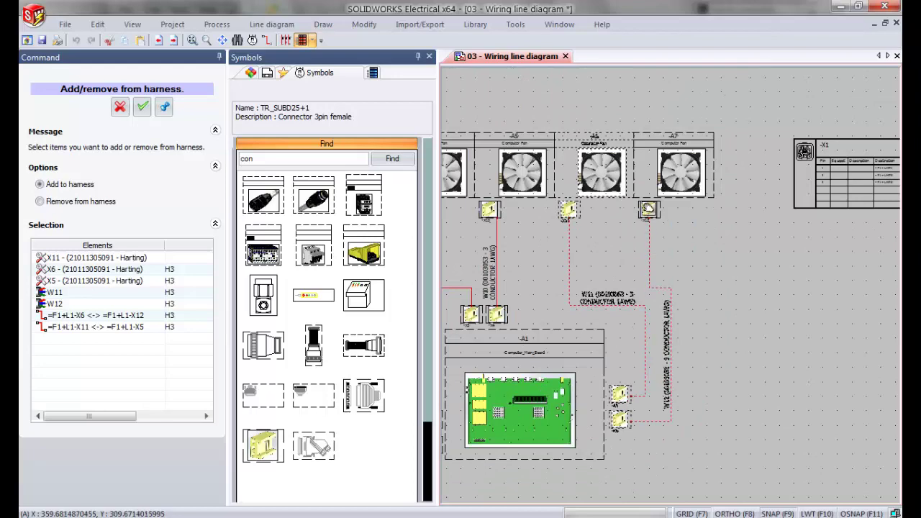
{"action": "scroll", "coordinate": [647, 209], "scroll_direction": "up", "scroll_amount": 2}
{"action": "scroll", "coordinate": [648, 209], "scroll_direction": "up", "scroll_amount": 1}
{"action": "left_click", "coordinate": [672, 209]}
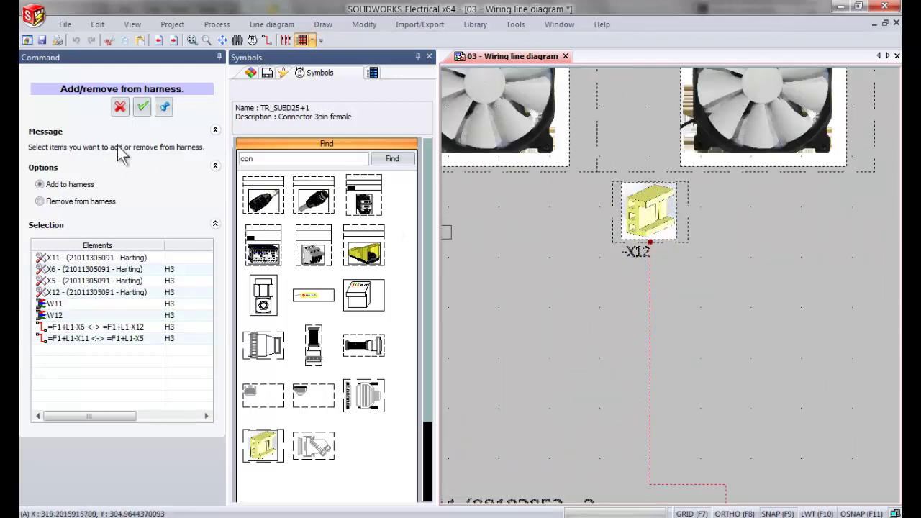
{"action": "left_click", "coordinate": [142, 107]}
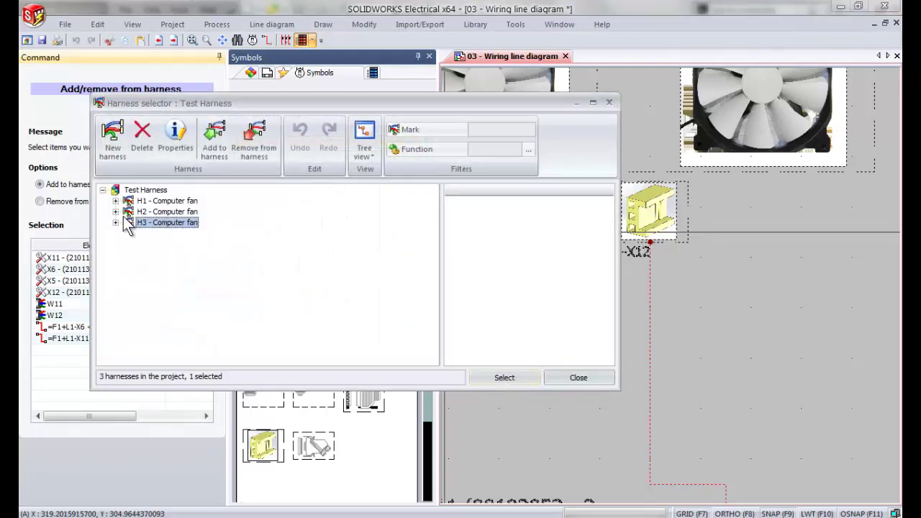
Review H3's X6–X12 and X11–X5 connections, cables W11, W12 and connectors X5, X6, X12
{"action": "left_click", "coordinate": [115, 223]}
{"action": "left_click", "coordinate": [128, 233]}
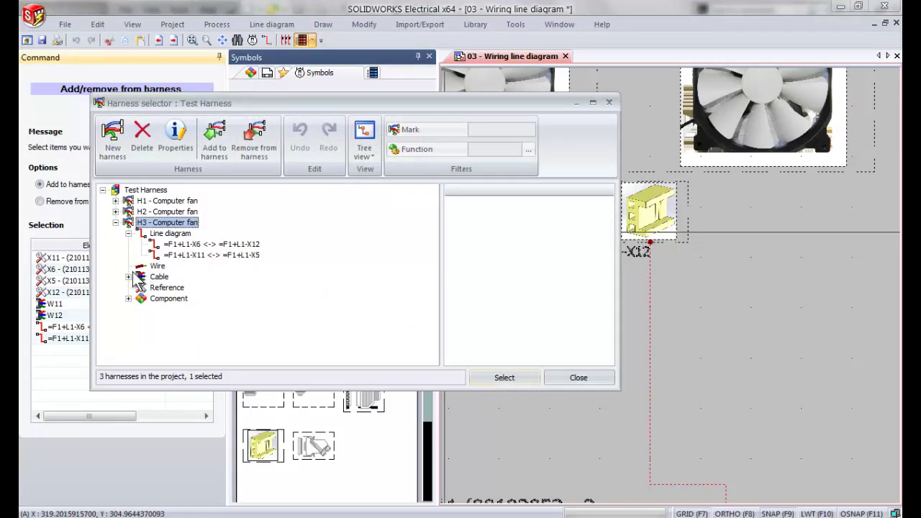
{"action": "left_click", "coordinate": [128, 276]}
{"action": "left_click", "coordinate": [169, 298]}
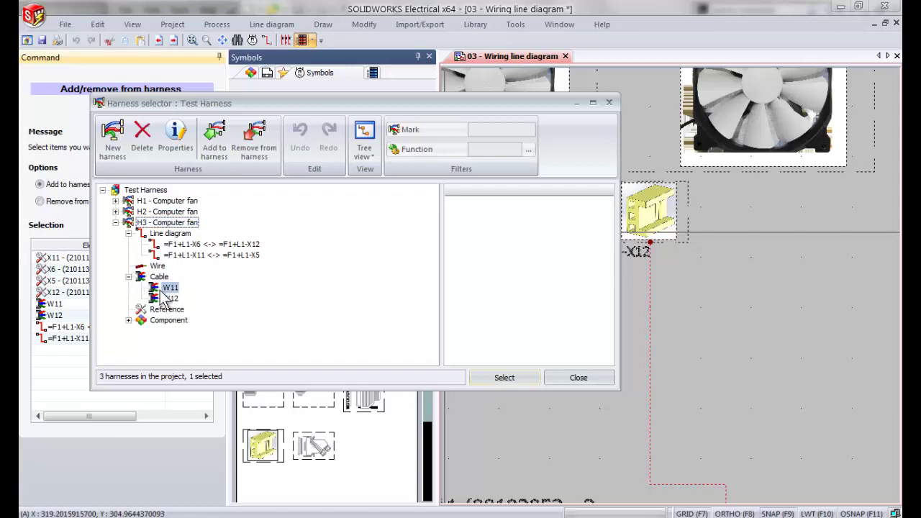
{"action": "left_click", "coordinate": [129, 320]}
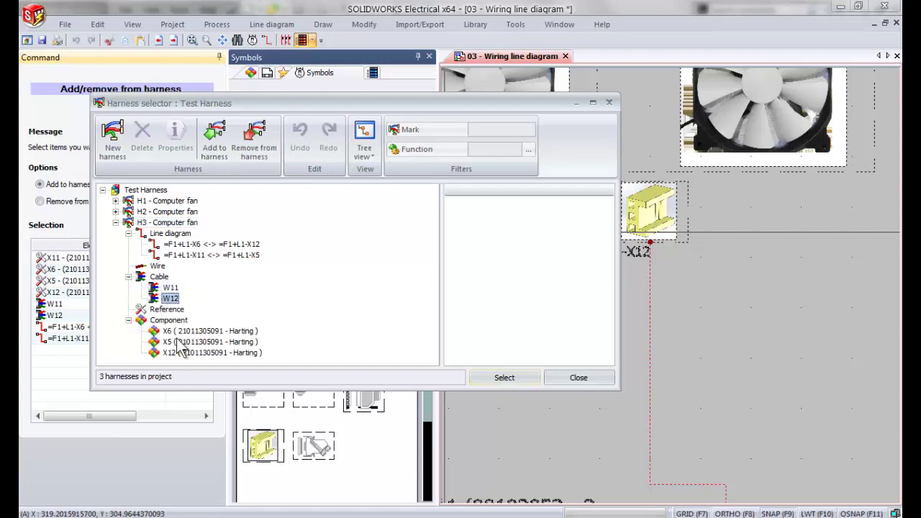
Assign the picked items to H3, end the add-to-harness command and zoom out to the full sheet
{"action": "left_click", "coordinate": [511, 380]}
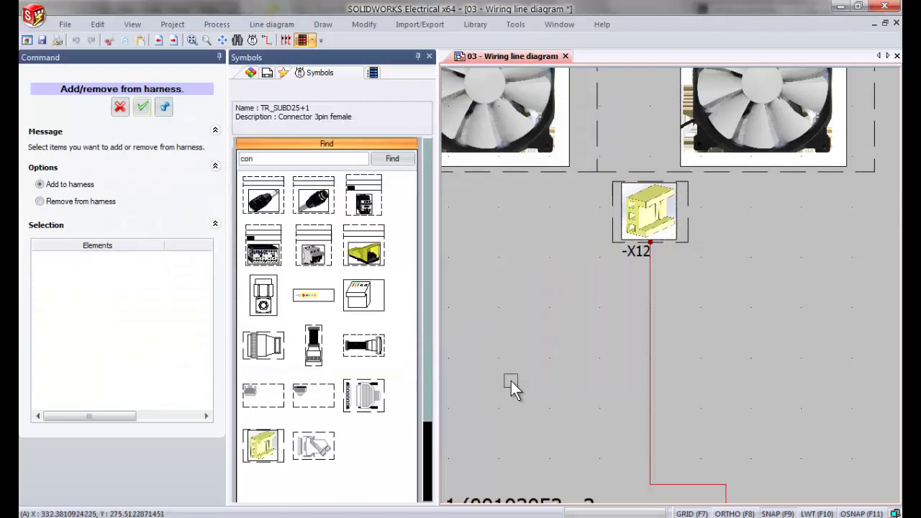
{"action": "left_click", "coordinate": [119, 106]}
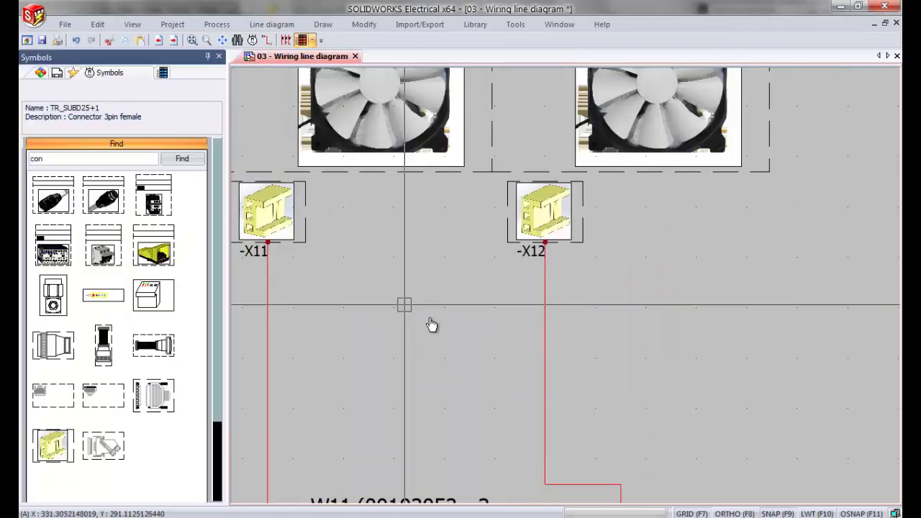
{"action": "scroll", "coordinate": [427, 276], "scroll_direction": "down", "scroll_amount": 3}
{"action": "scroll", "coordinate": [425, 269], "scroll_direction": "down", "scroll_amount": 3}
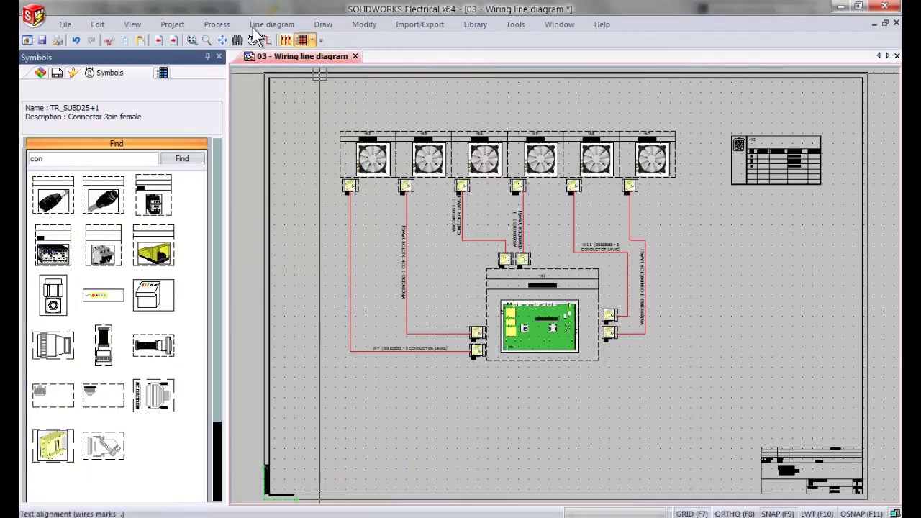
Open the Harness manager from the Project tab and expand harness H1
{"action": "left_click", "coordinate": [173, 25]}
{"action": "left_click", "coordinate": [471, 55]}
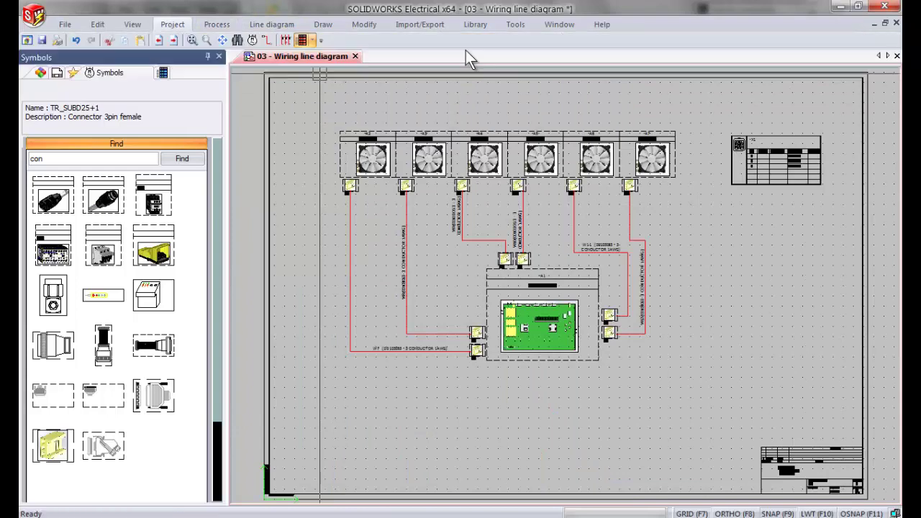
{"action": "left_click", "coordinate": [260, 206]}
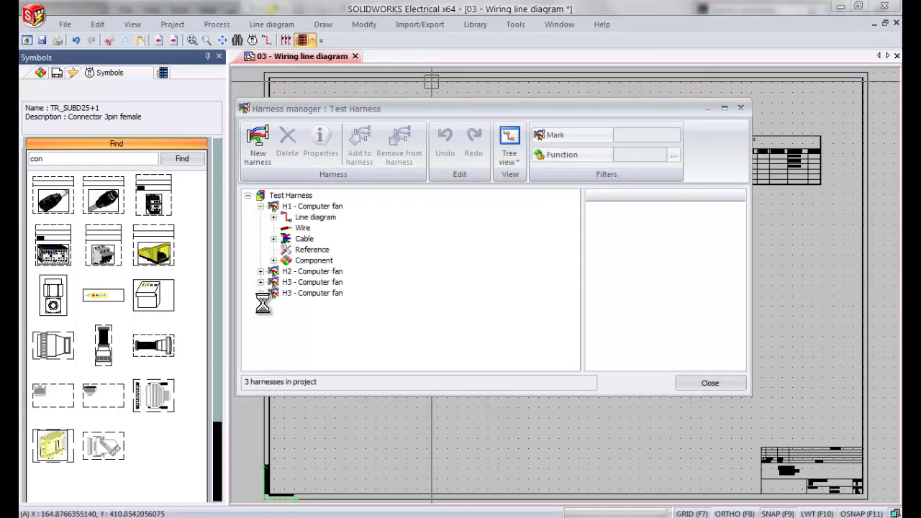
{"action": "left_click", "coordinate": [261, 271]}
{"action": "left_click", "coordinate": [261, 336]}
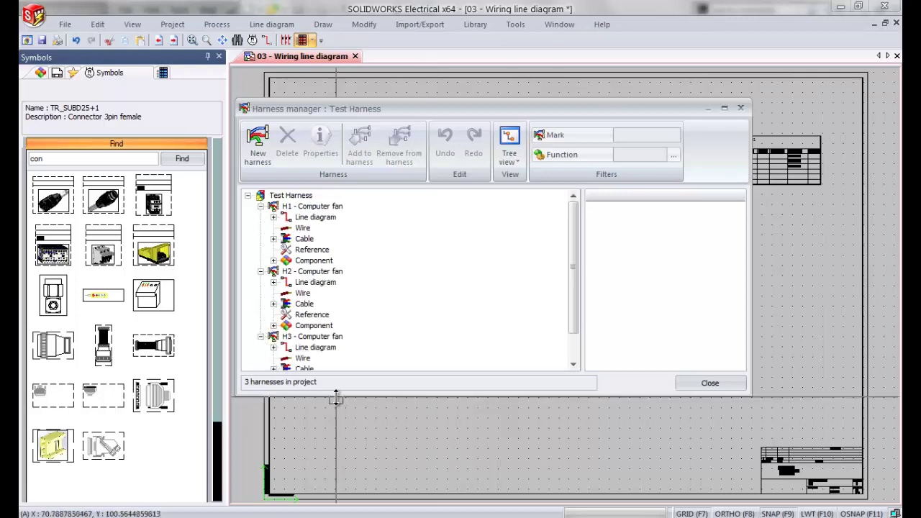
{"action": "left_click_drag", "start_coordinate": [336, 396], "coordinate": [336, 471]}
{"action": "left_click", "coordinate": [273, 390]}
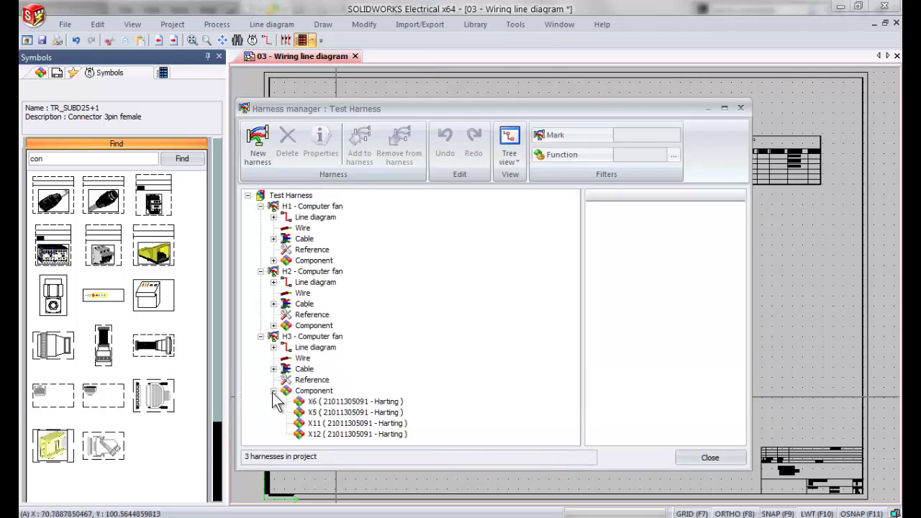
{"action": "left_click", "coordinate": [273, 391]}
{"action": "left_click", "coordinate": [712, 459]}
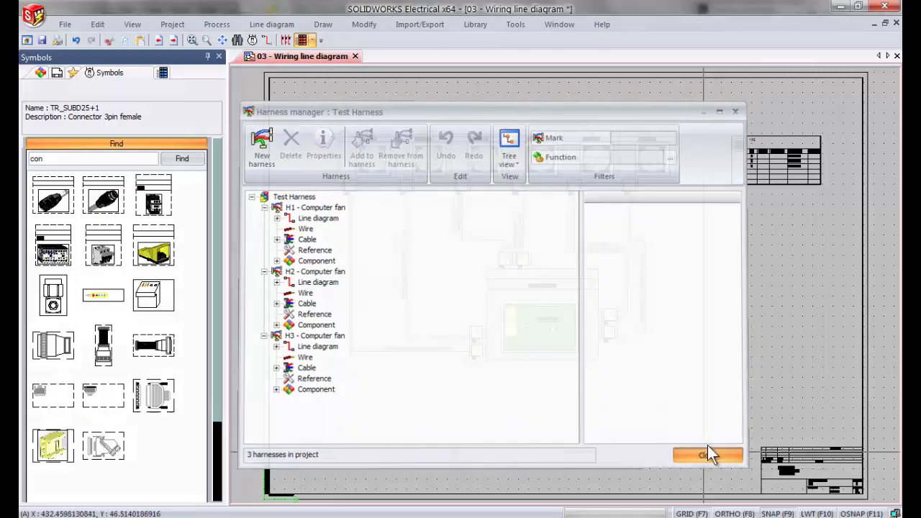